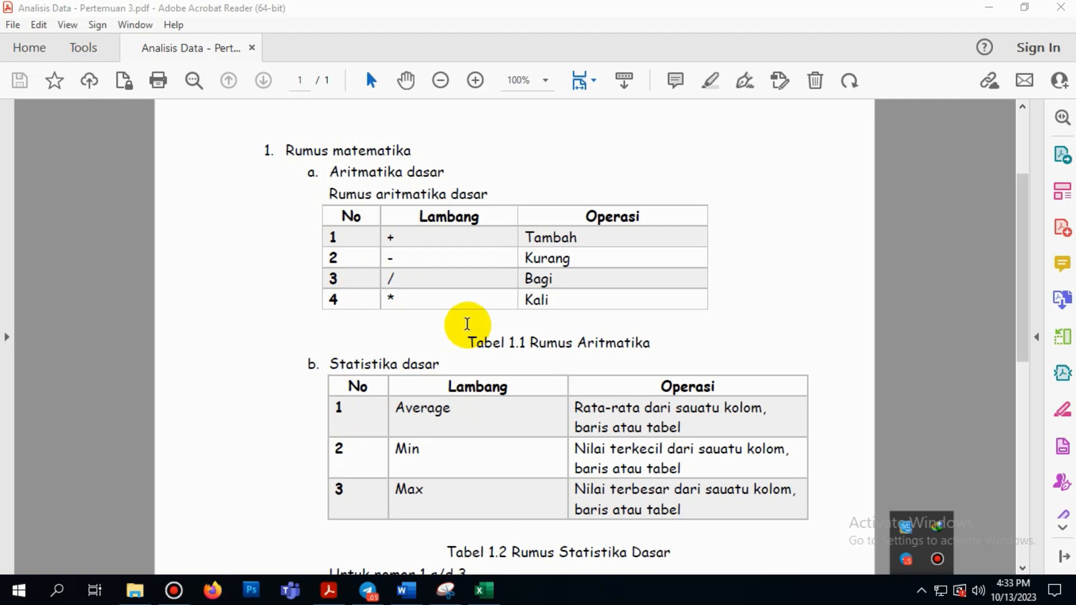
# Step: Review the basic arithmetic and basic statistics sections of the PDF, including the arithmetic operator symbols
pyautogui.click(335, 174)
pyautogui.moveTo(369, 174); pyautogui.dragTo(445, 172)
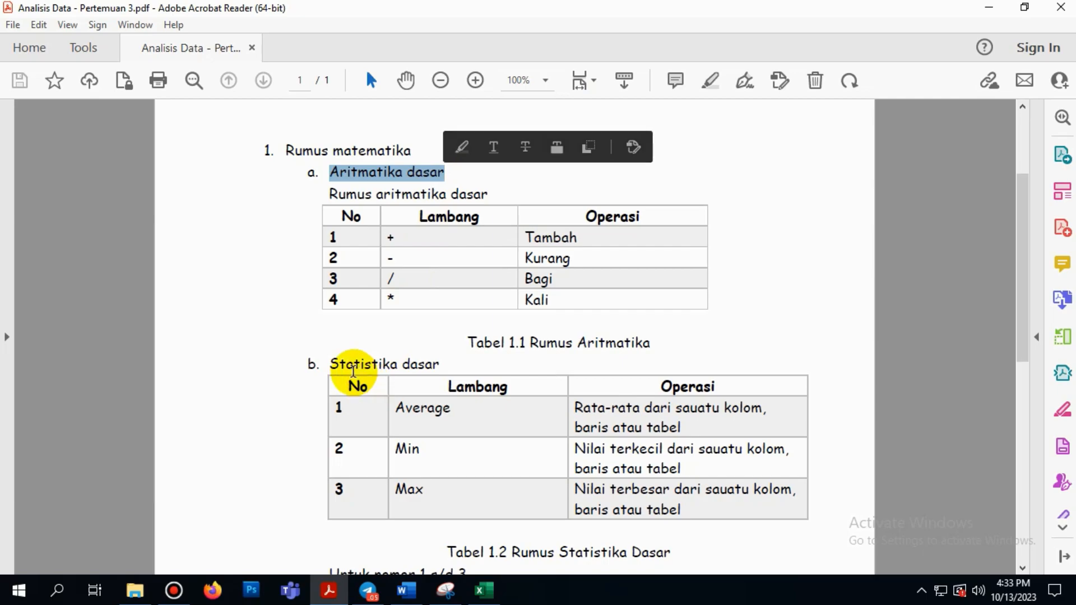
pyautogui.moveTo(328, 364); pyautogui.dragTo(434, 365)
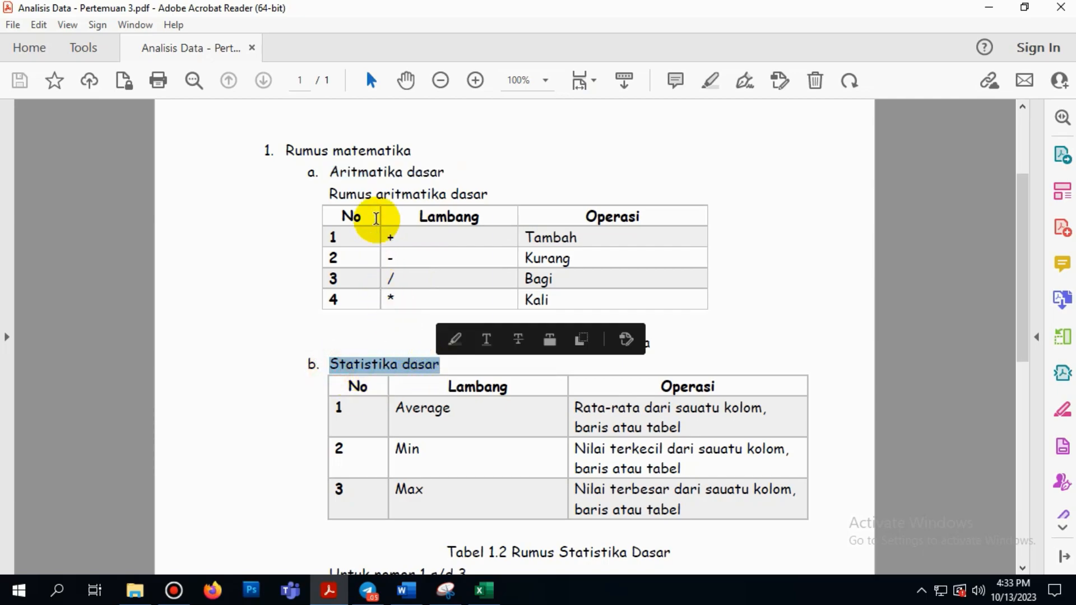
pyautogui.click(463, 176)
pyautogui.moveTo(387, 238); pyautogui.dragTo(399, 259)
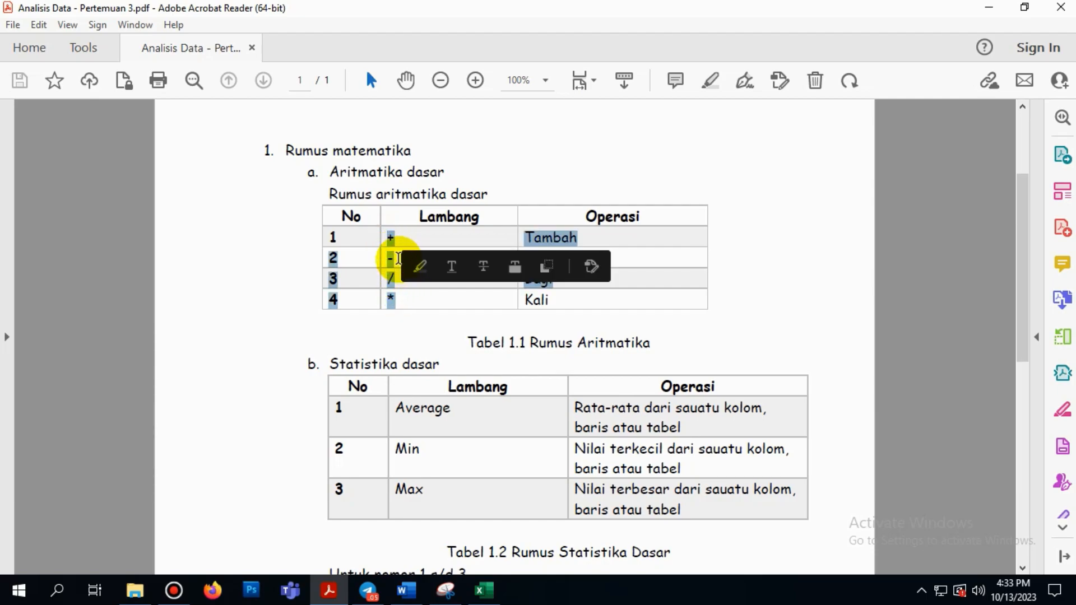
pyautogui.click(397, 241)
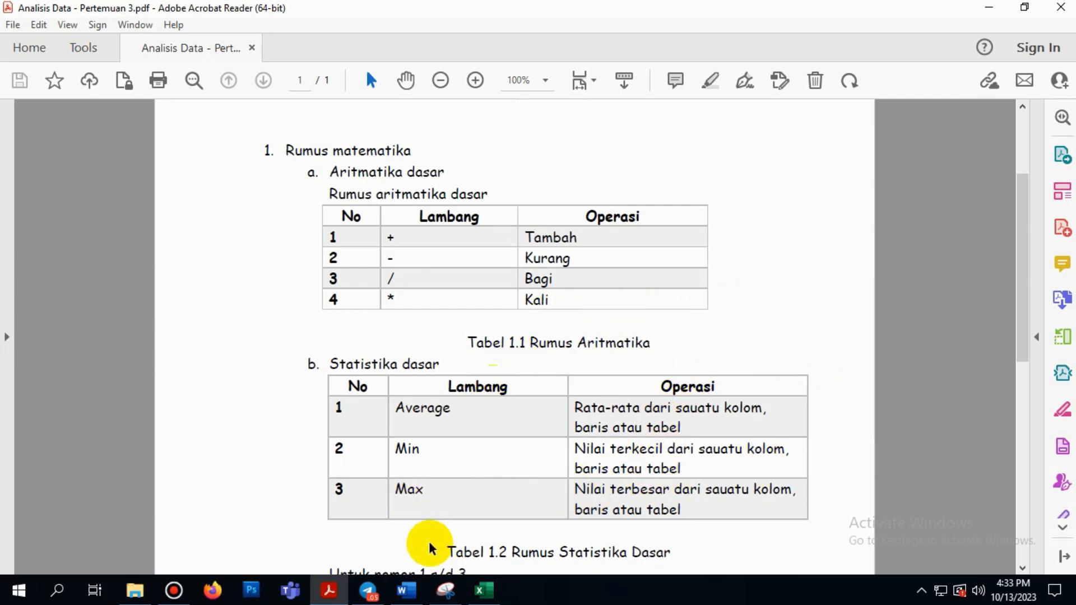
# Step: Switch to the Excel workbook and inspect the yellow and blue input cells D1 and E1 on the Aritmatika sheet
pyautogui.click(485, 593)
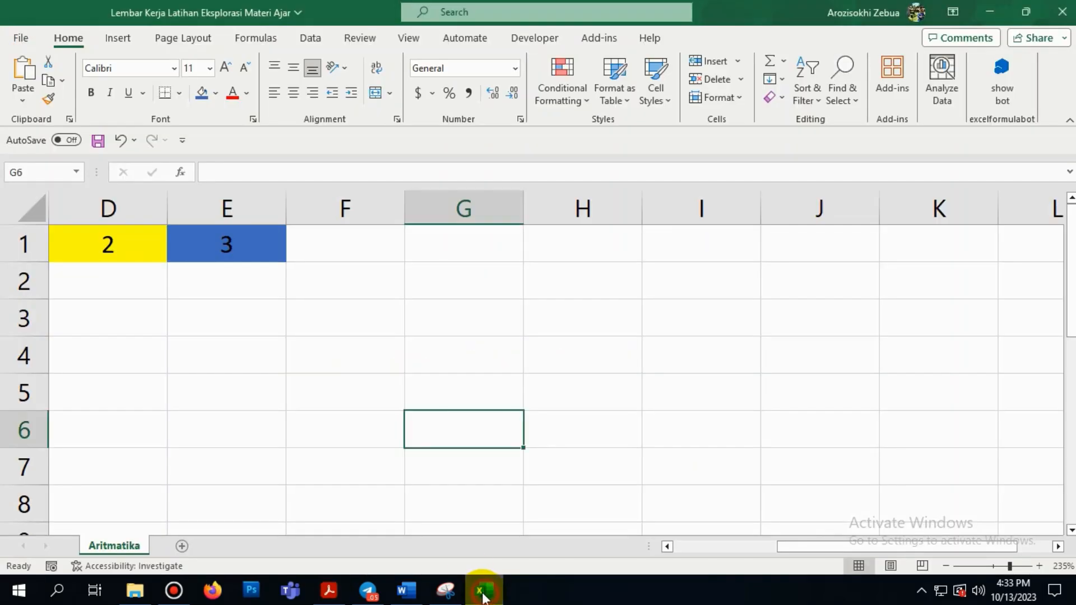
pyautogui.click(145, 287)
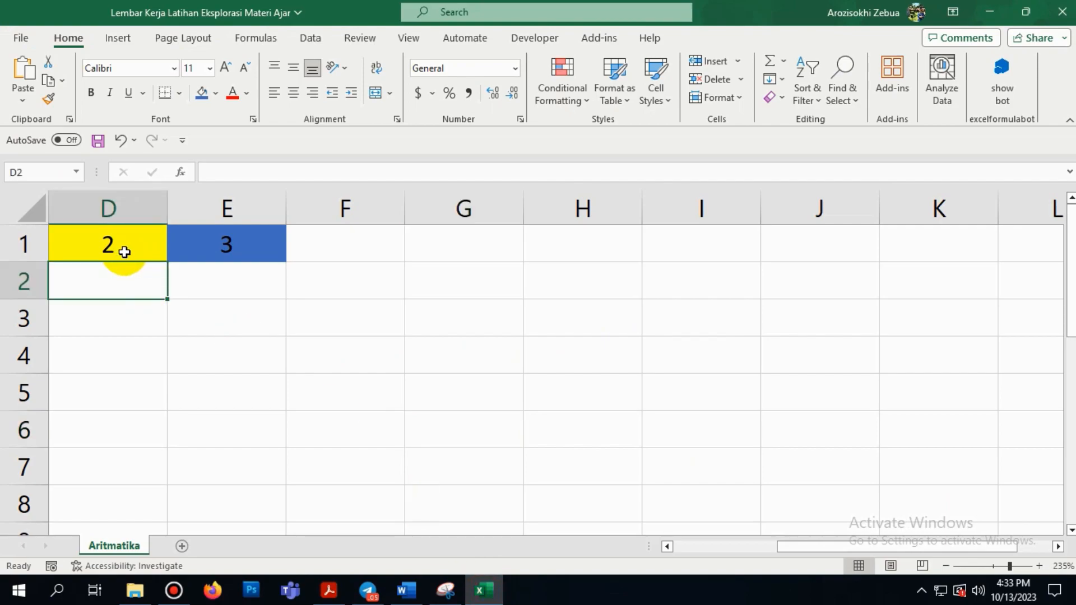
pyautogui.moveTo(779, 541); pyautogui.dragTo(673, 547)
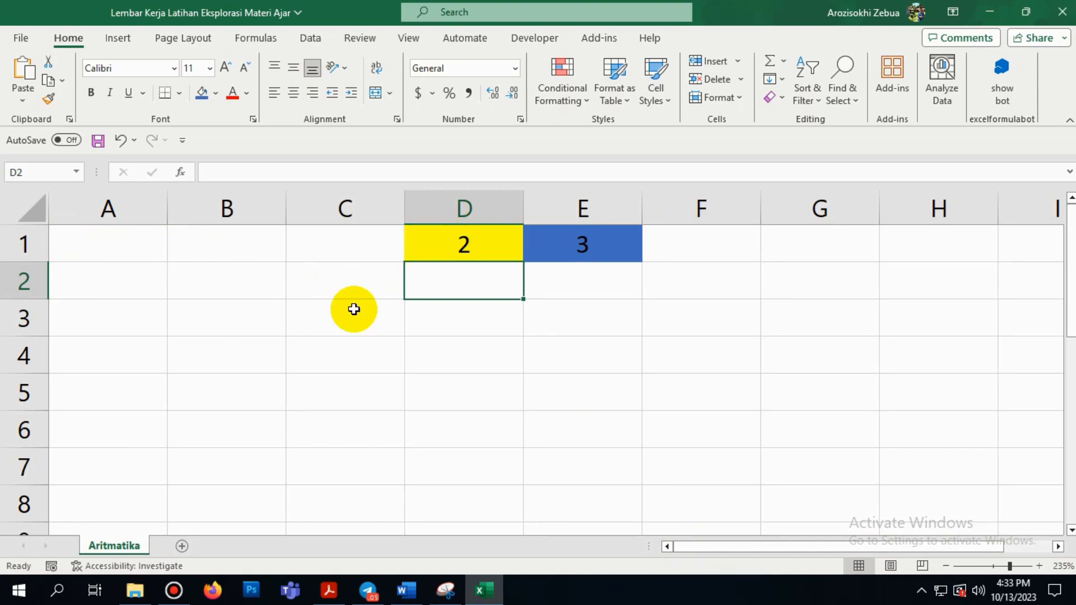
pyautogui.moveTo(739, 546)
pyautogui.mouseDown()
pyautogui.moveTo(784, 545)
pyautogui.moveTo(734, 546)
pyautogui.mouseUp()
pyautogui.click(452, 243)
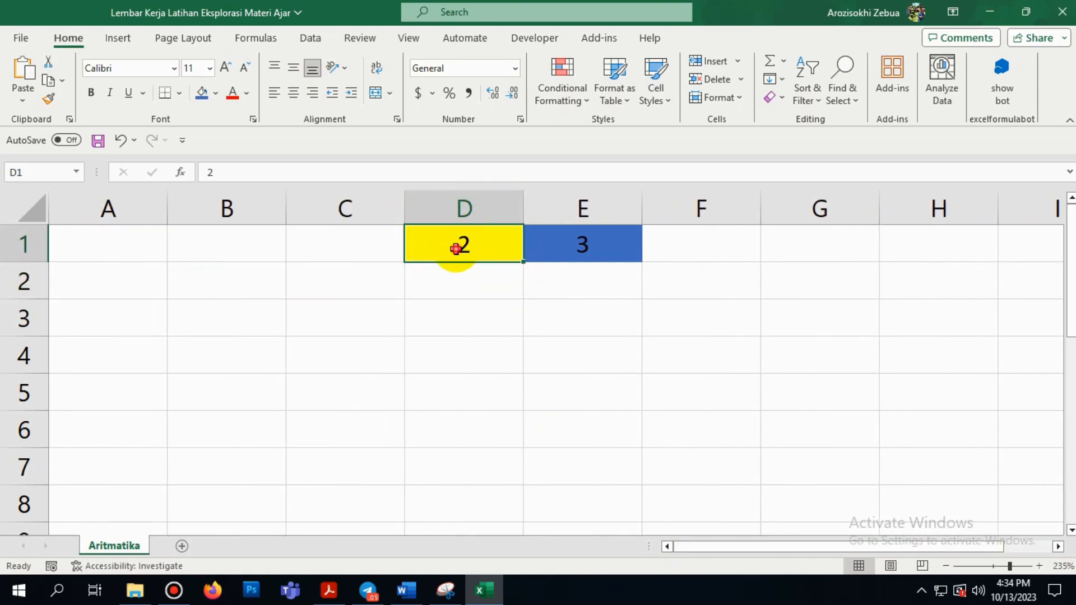
pyautogui.click(563, 247)
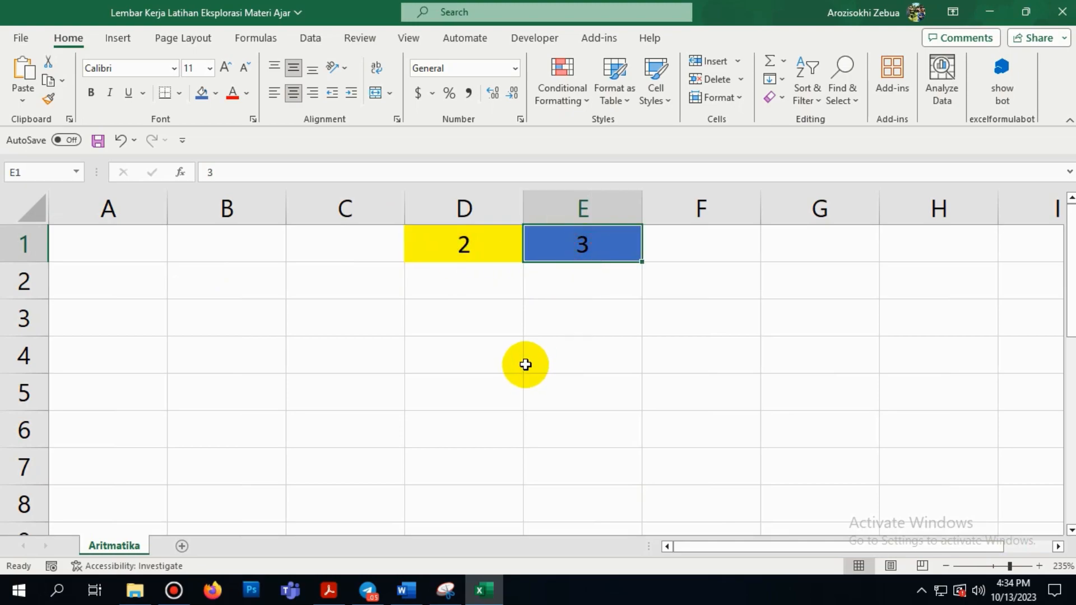
# Step: Enter the addition formula =D1+E1 in cell D4
pyautogui.click(447, 322)
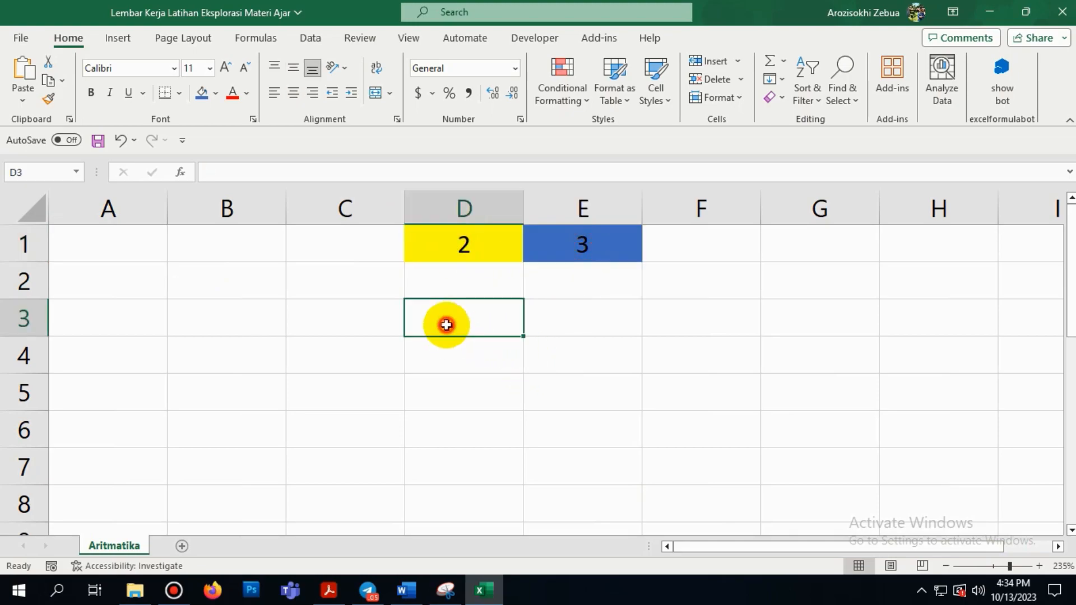
pyautogui.click(467, 362)
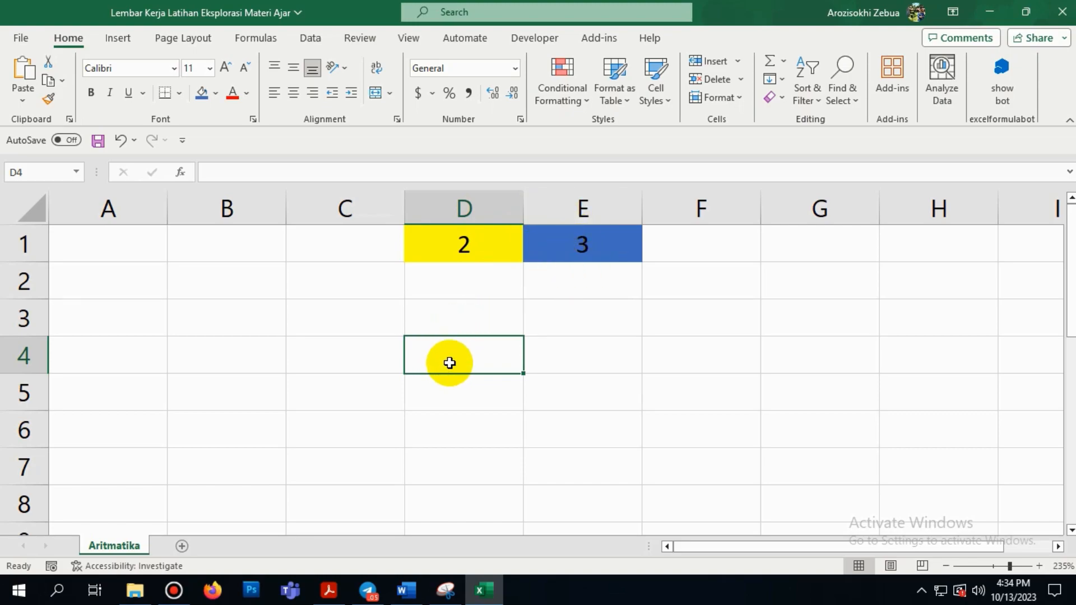
pyautogui.write('=')
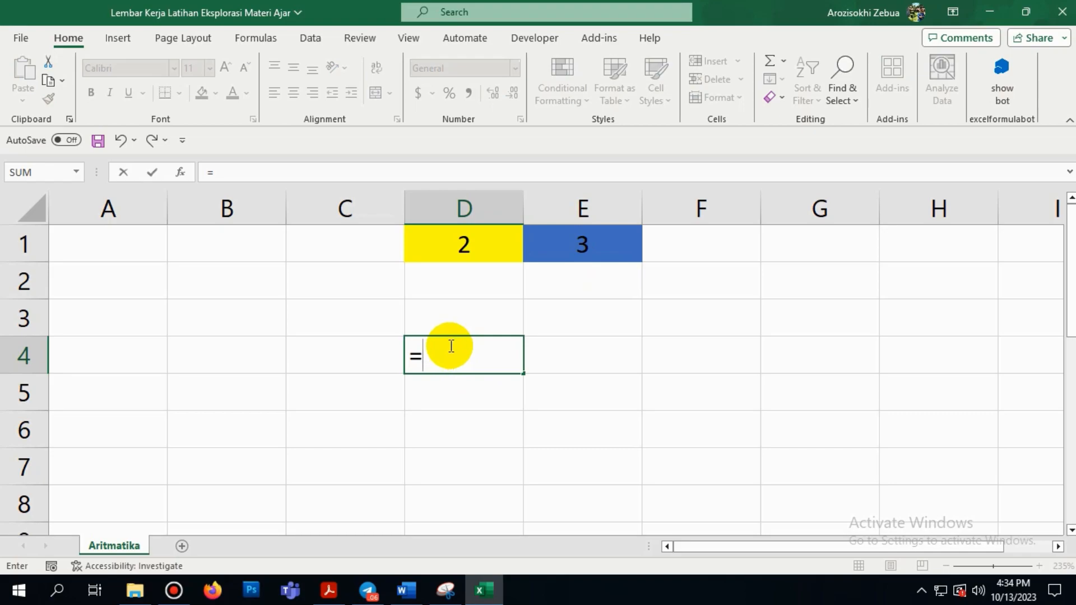
pyautogui.click(477, 248)
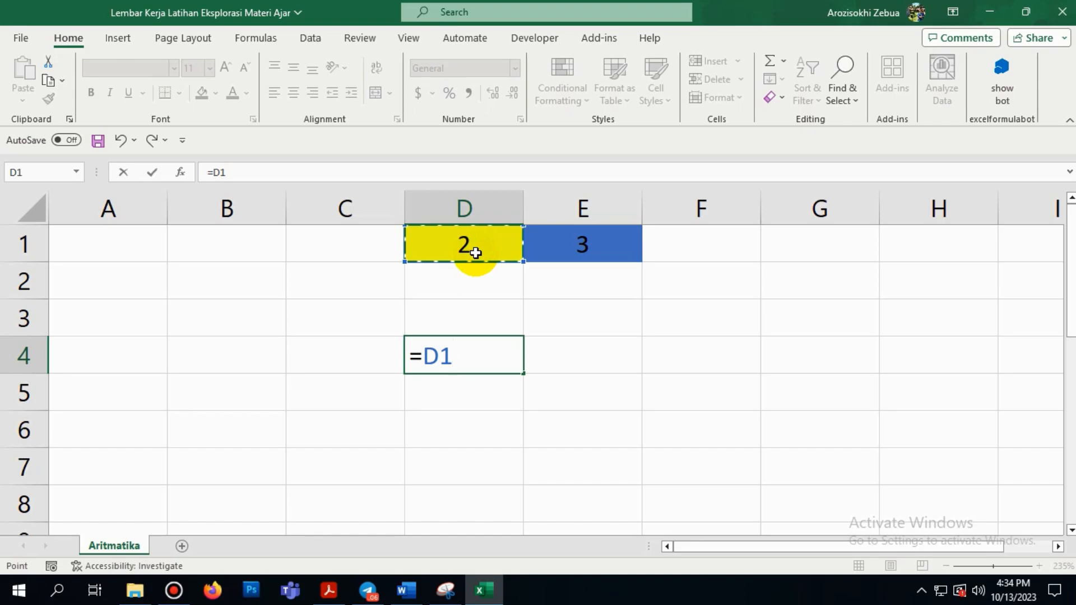
pyautogui.write('+')
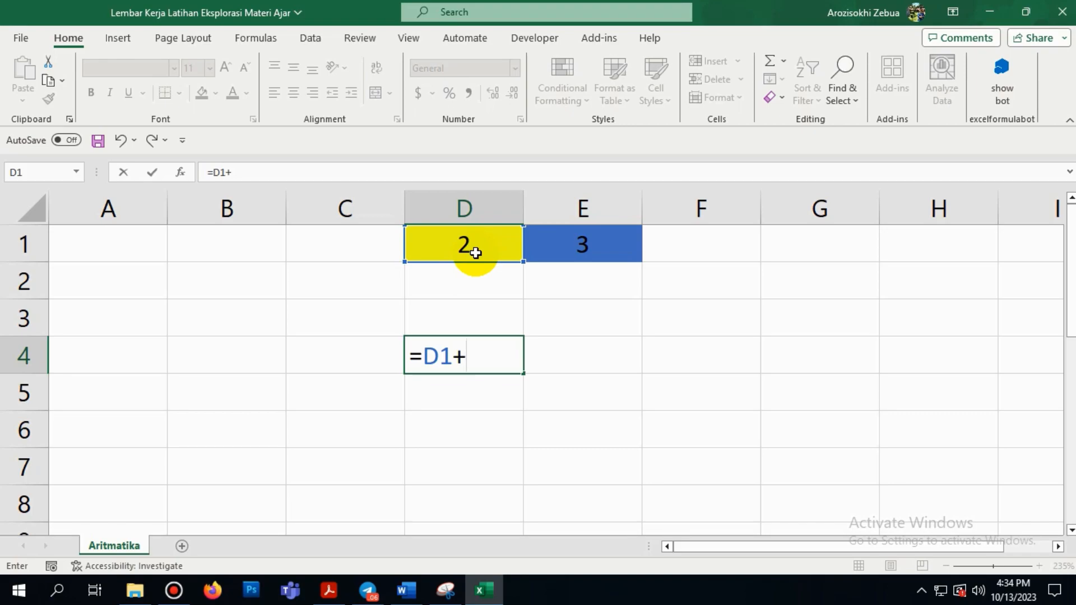
pyautogui.write('e1')
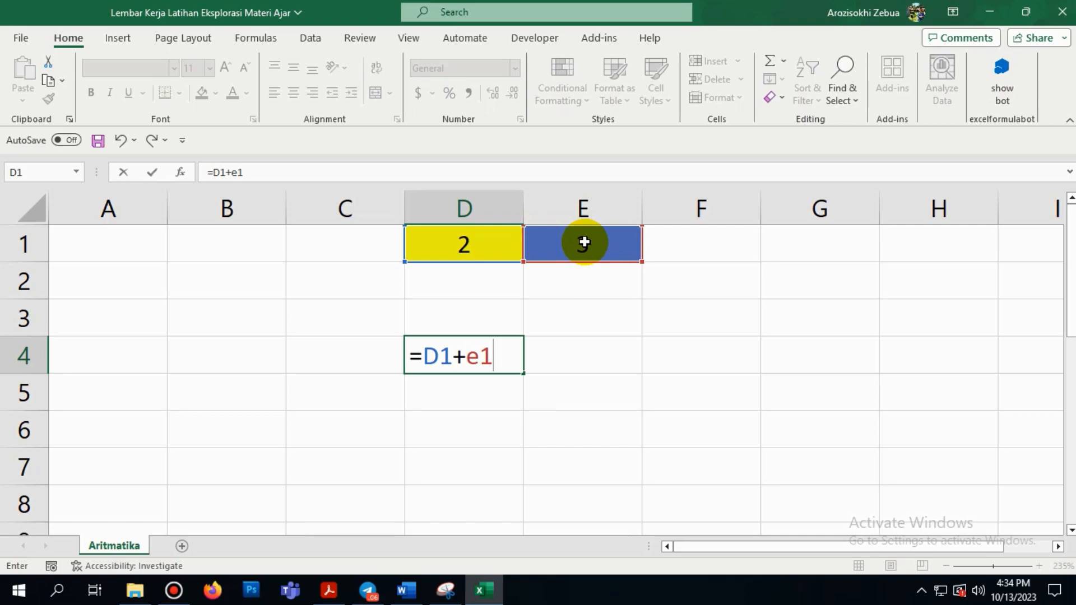
pyautogui.press('Return')
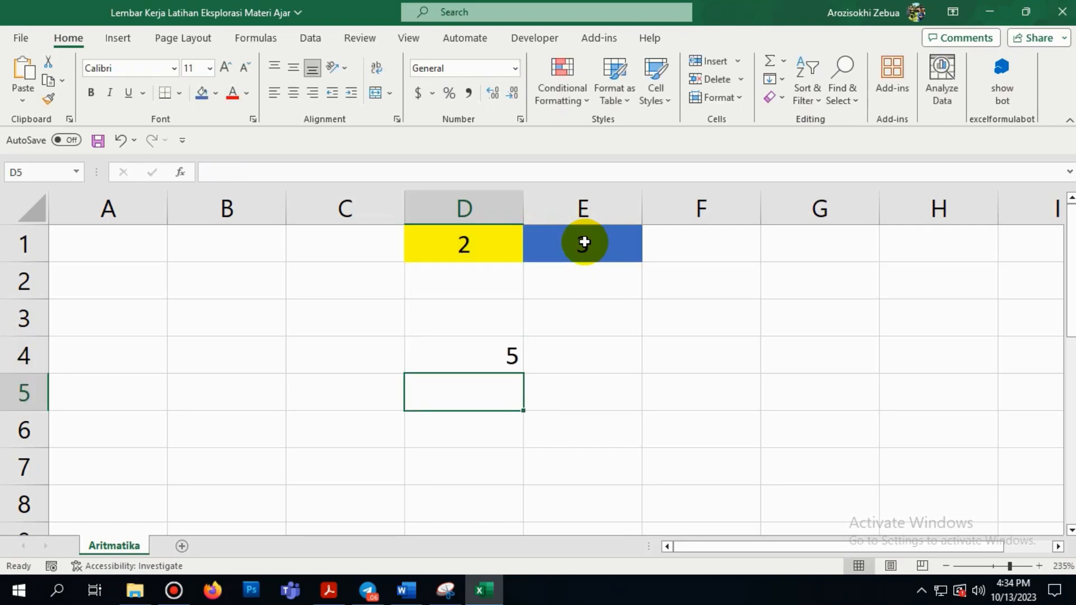
# Step: Enter the subtraction formula =D1-E1 in cell D5
pyautogui.click(501, 353)
pyautogui.click(488, 399)
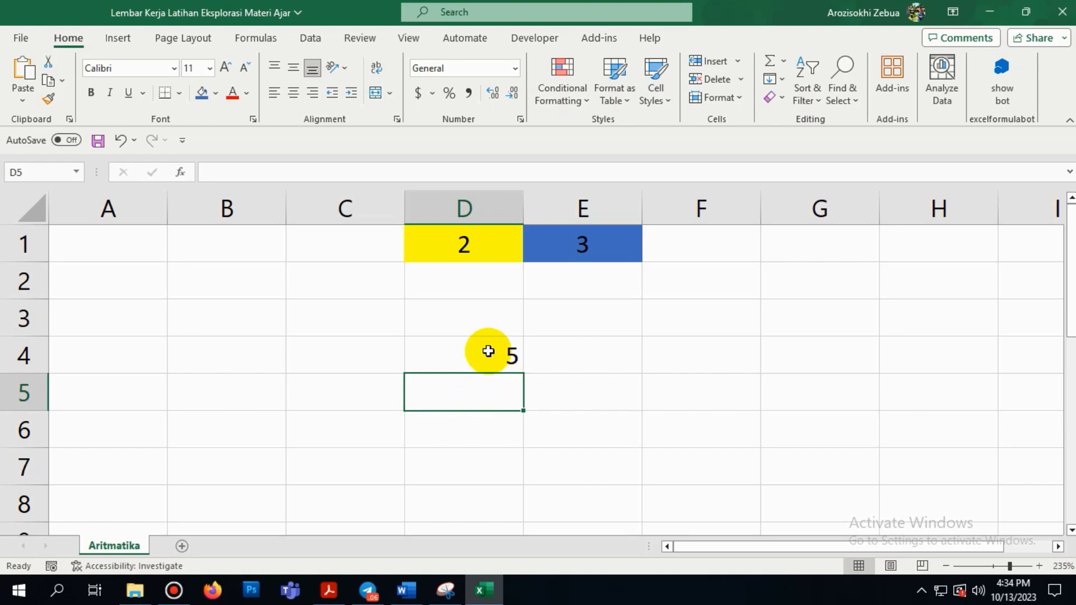
pyautogui.write('=')
pyautogui.click(464, 235)
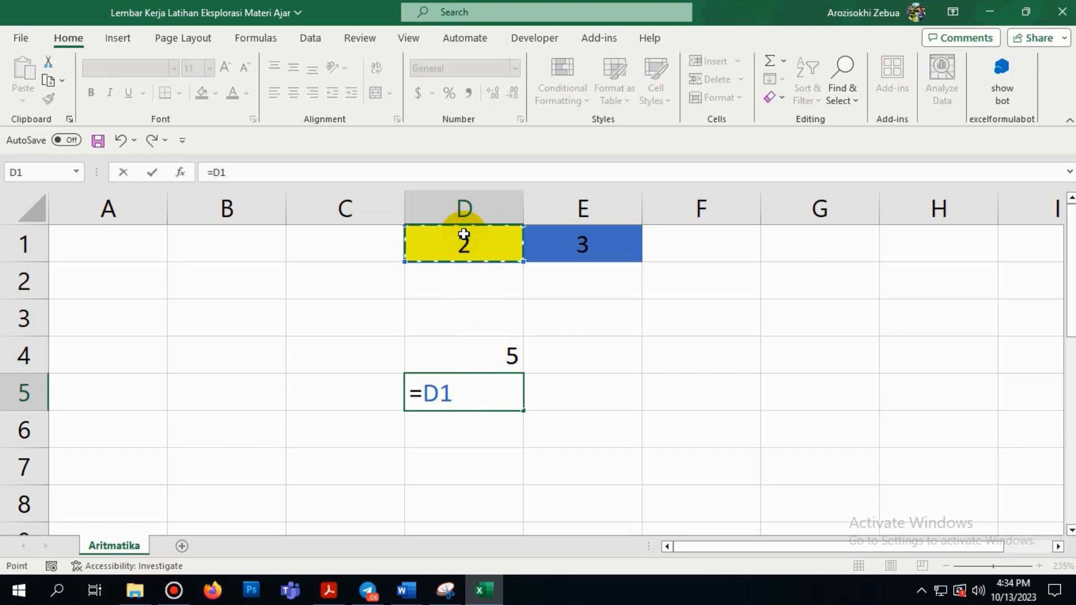
pyautogui.write('-')
pyautogui.click(608, 234)
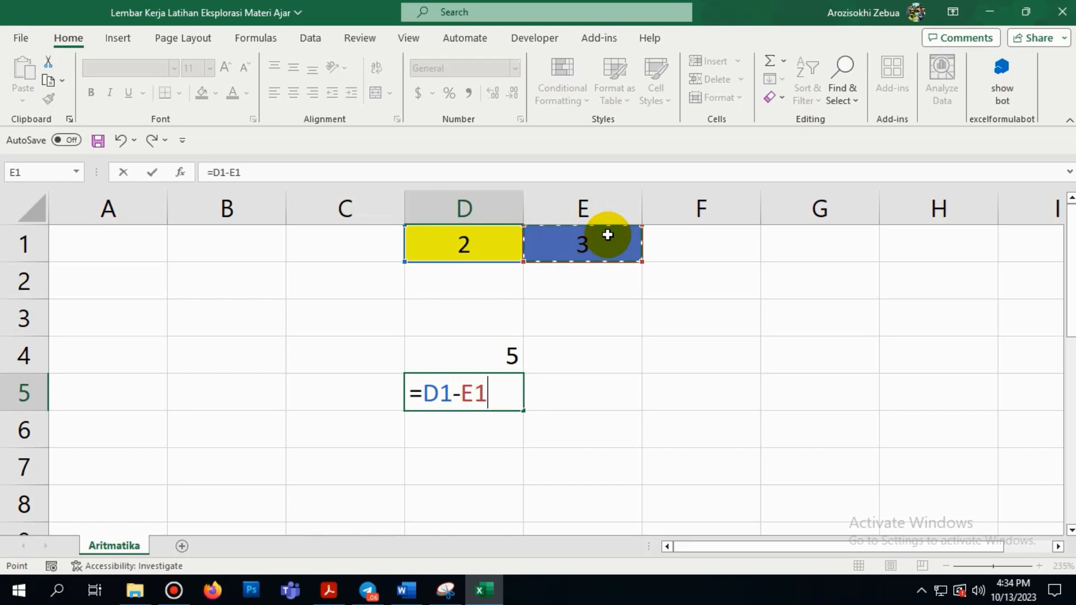
pyautogui.press('Return')
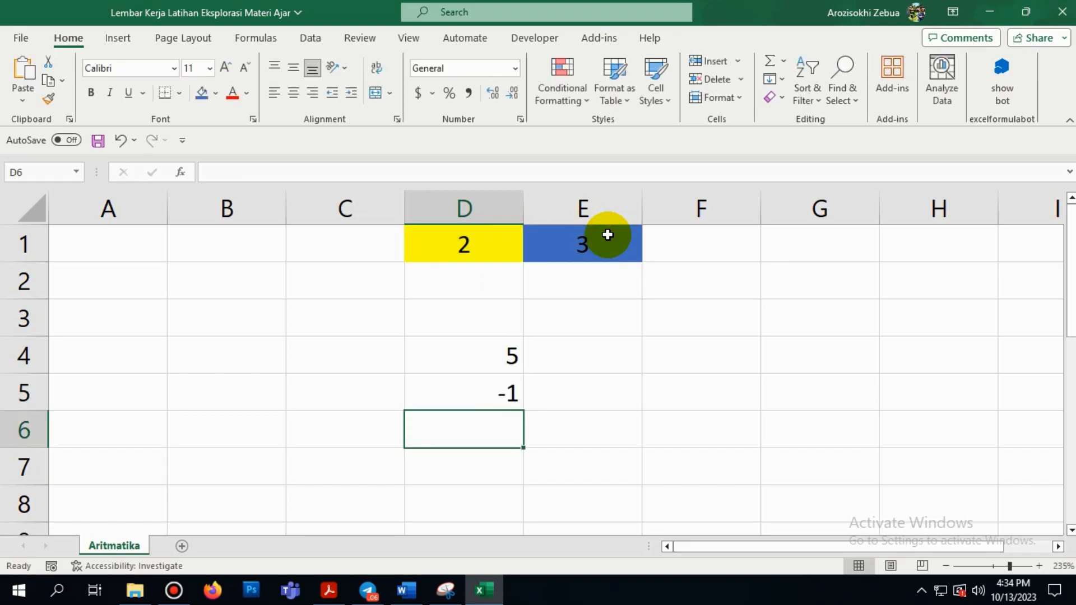
# Step: Enter the division formula =D1/E1 in cell D6
pyautogui.write('=')
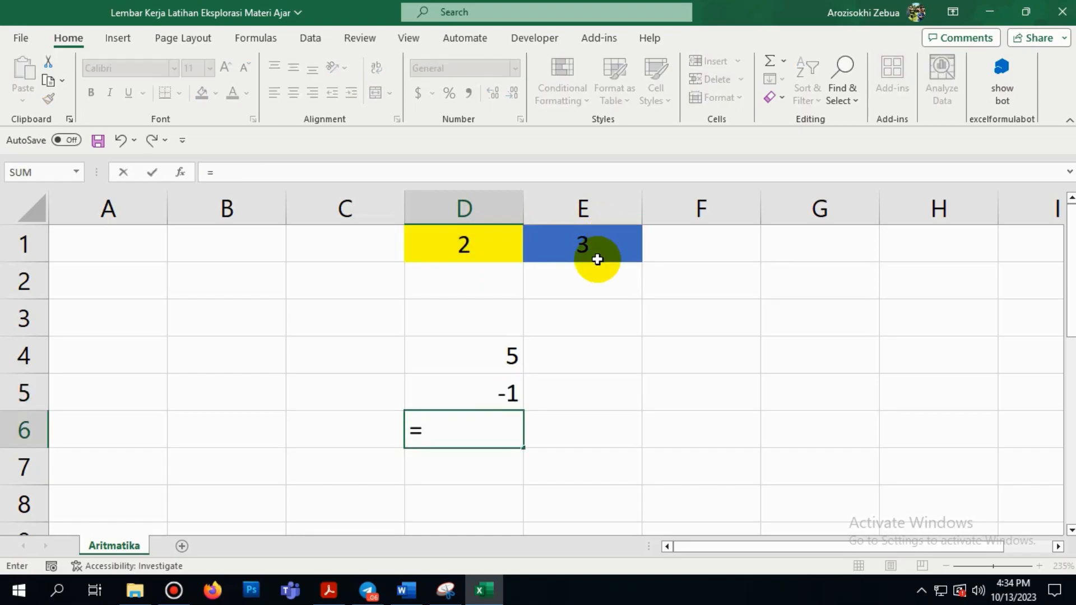
pyautogui.click(490, 250)
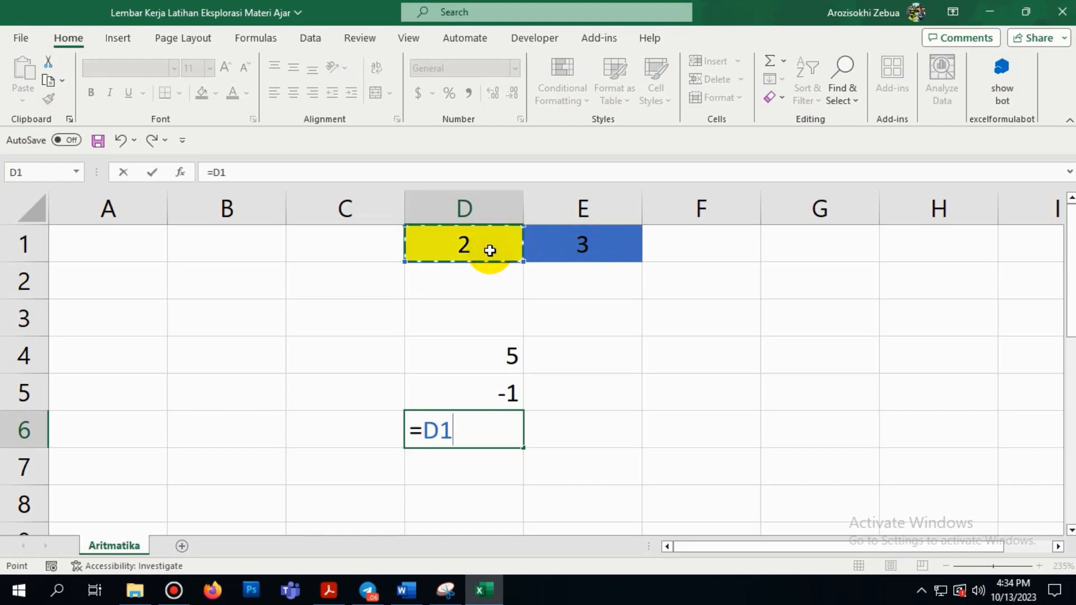
pyautogui.write('/')
pyautogui.click(570, 250)
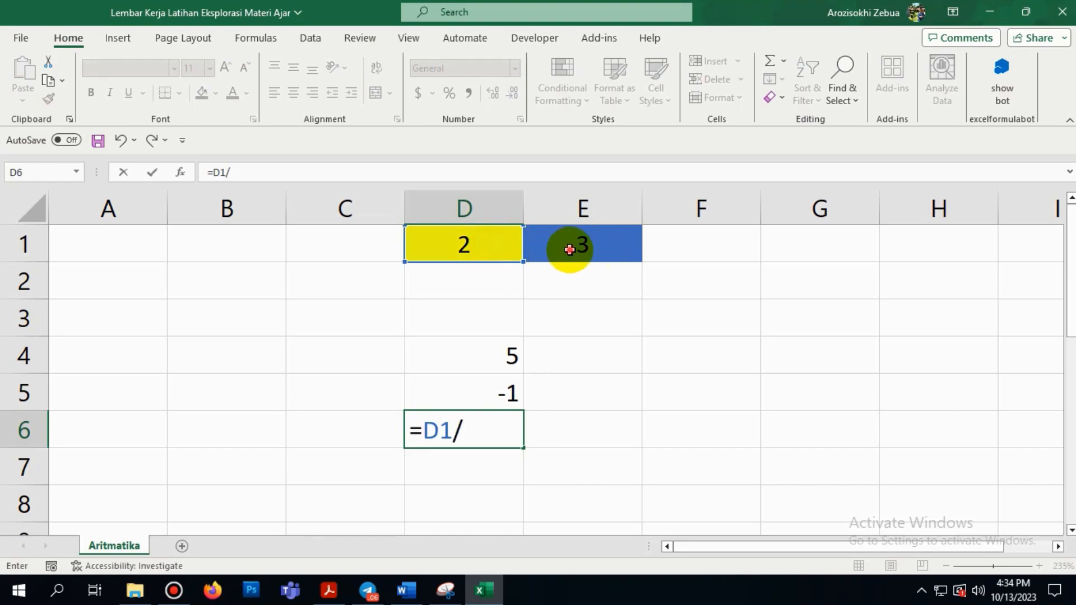
pyautogui.press('Return')
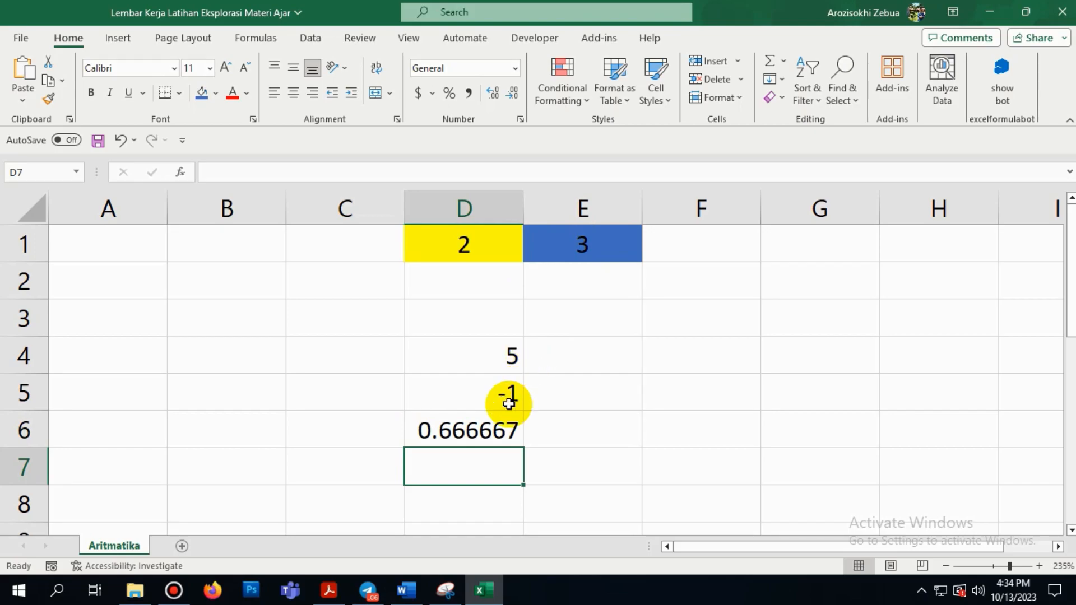
# Step: Enter the multiplication formula =D1*E1 in cell D7
pyautogui.write('=')
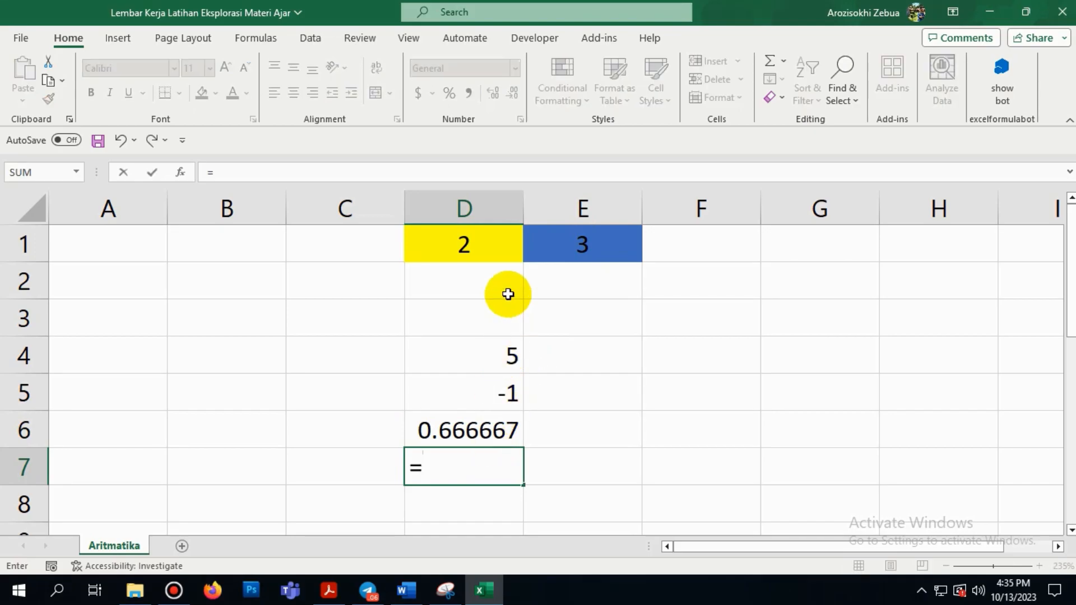
pyautogui.click(491, 243)
pyautogui.write('*')
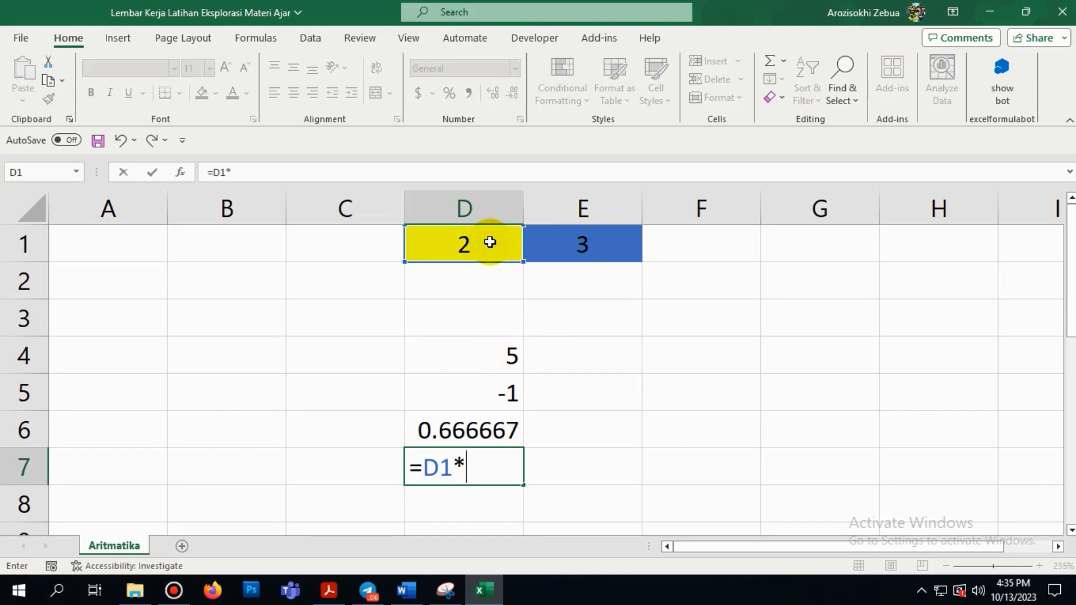
pyautogui.click(551, 245)
pyautogui.press('Return')
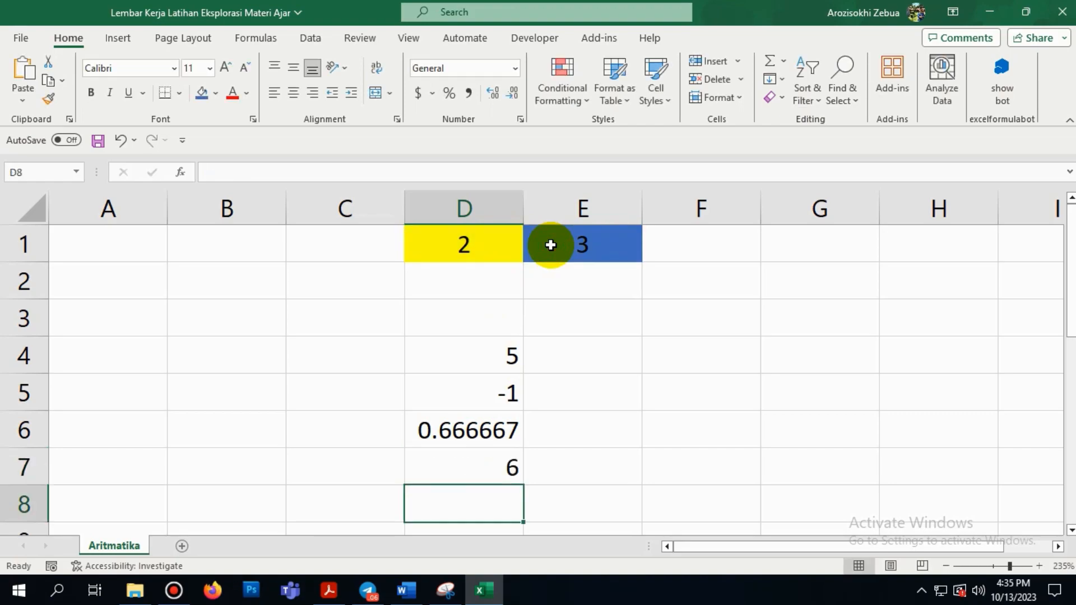
# Step: Format the division result in cell D6 to show two decimal places
pyautogui.click(653, 394)
pyautogui.click(465, 432)
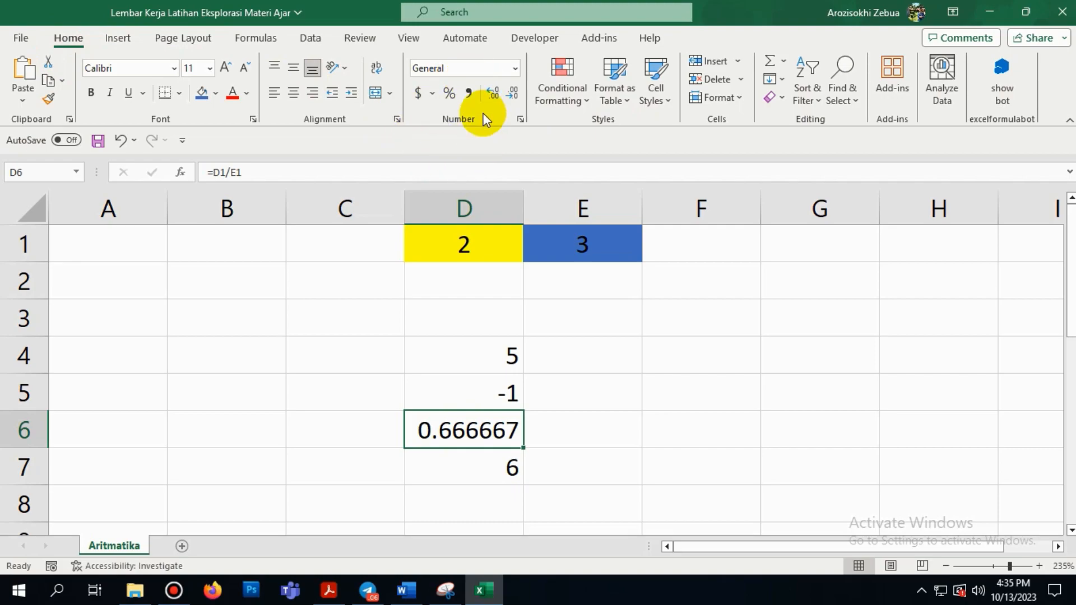
pyautogui.click(516, 91)
pyautogui.click(517, 89)
pyautogui.click(517, 89)
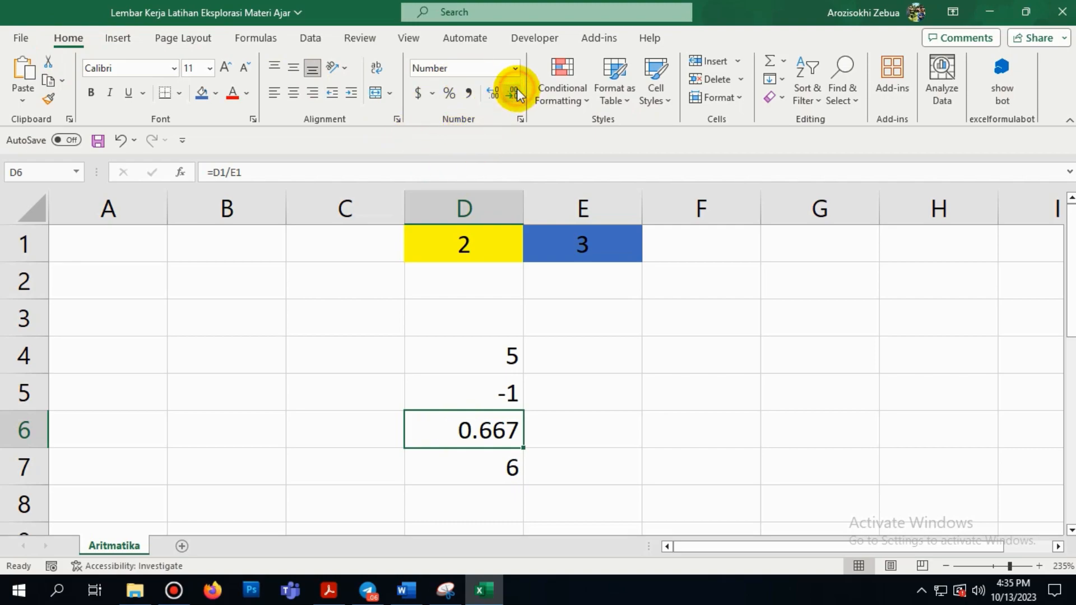
pyautogui.click(498, 93)
pyautogui.click(498, 93)
pyautogui.click(498, 93)
pyautogui.click(507, 93)
pyautogui.click(508, 94)
pyautogui.click(509, 94)
pyautogui.click(508, 94)
pyautogui.click(541, 424)
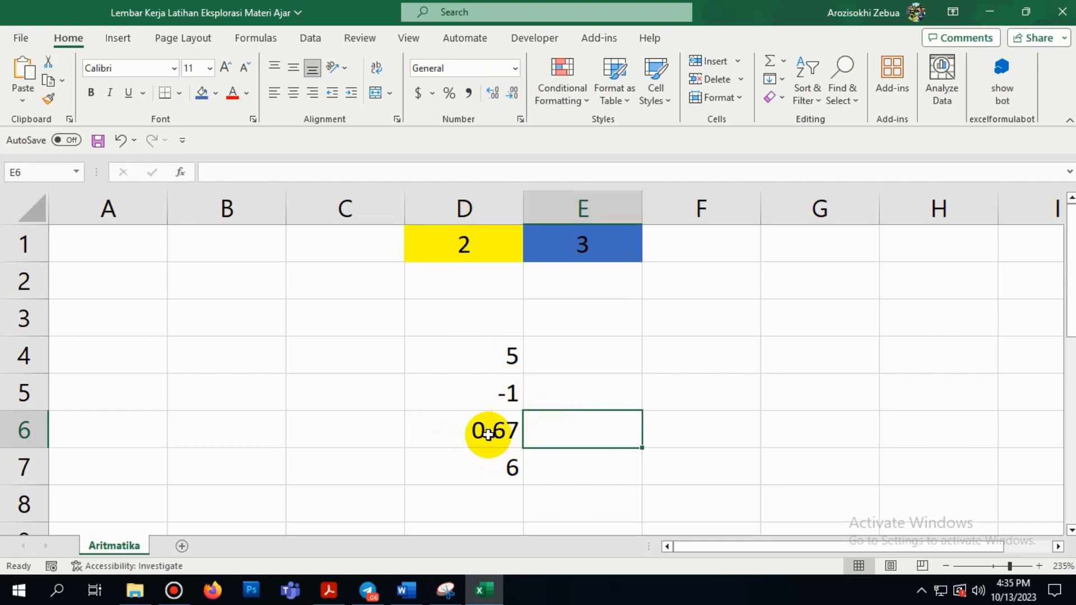
pyautogui.moveTo(489, 434); pyautogui.dragTo(488, 449)
pyautogui.moveTo(493, 356); pyautogui.dragTo(488, 469)
pyautogui.click(588, 414)
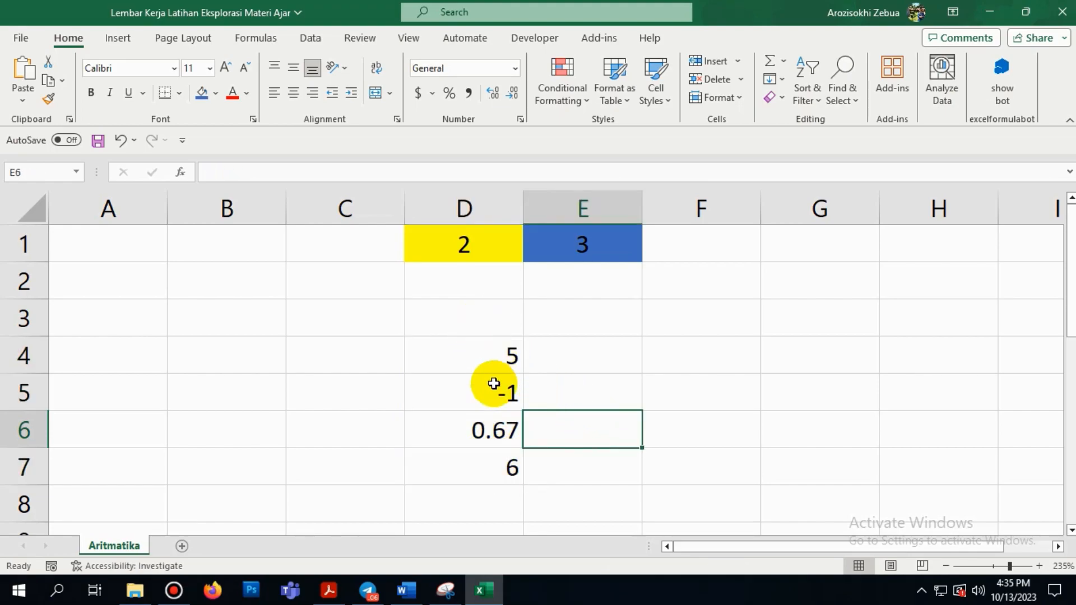
# Step: Enter the combined formula =(D1+E1)/(E1-D1)*(E1+D1) in cell D3
pyautogui.click(484, 328)
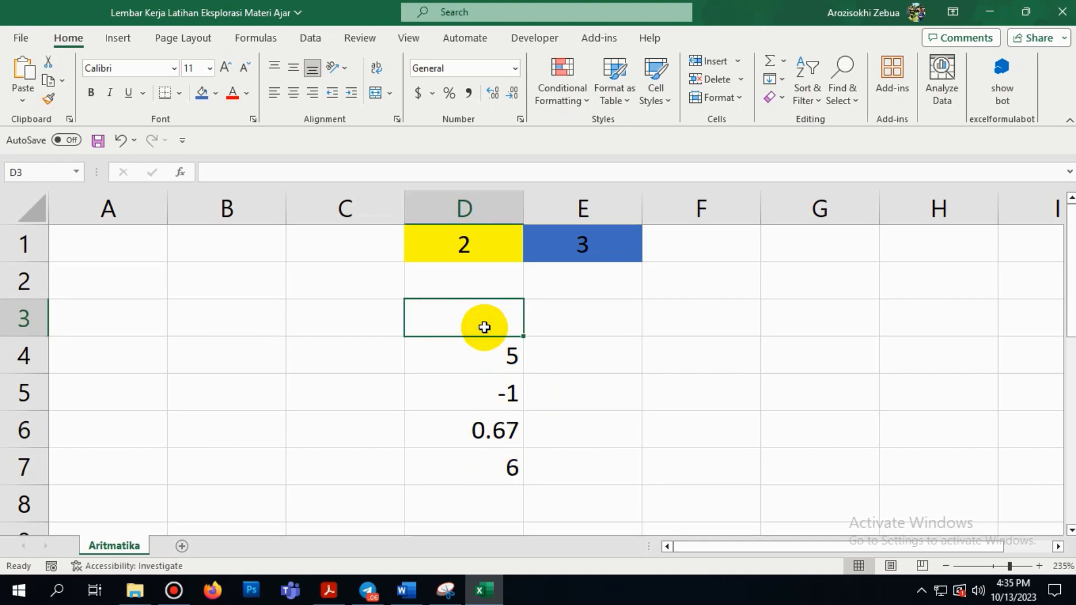
pyautogui.write('=')
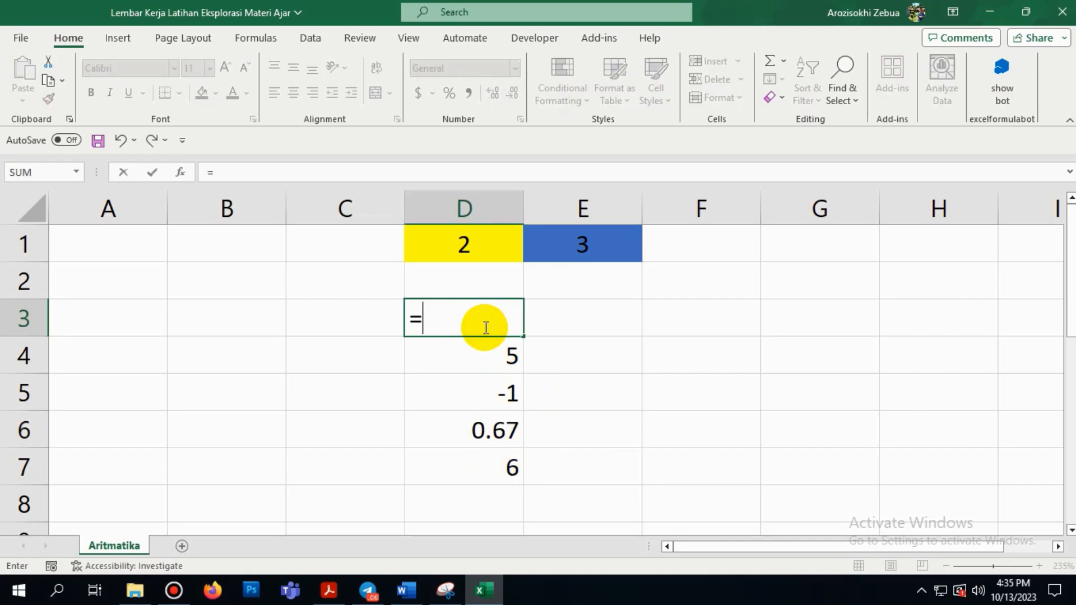
pyautogui.write('(')
pyautogui.click(484, 252)
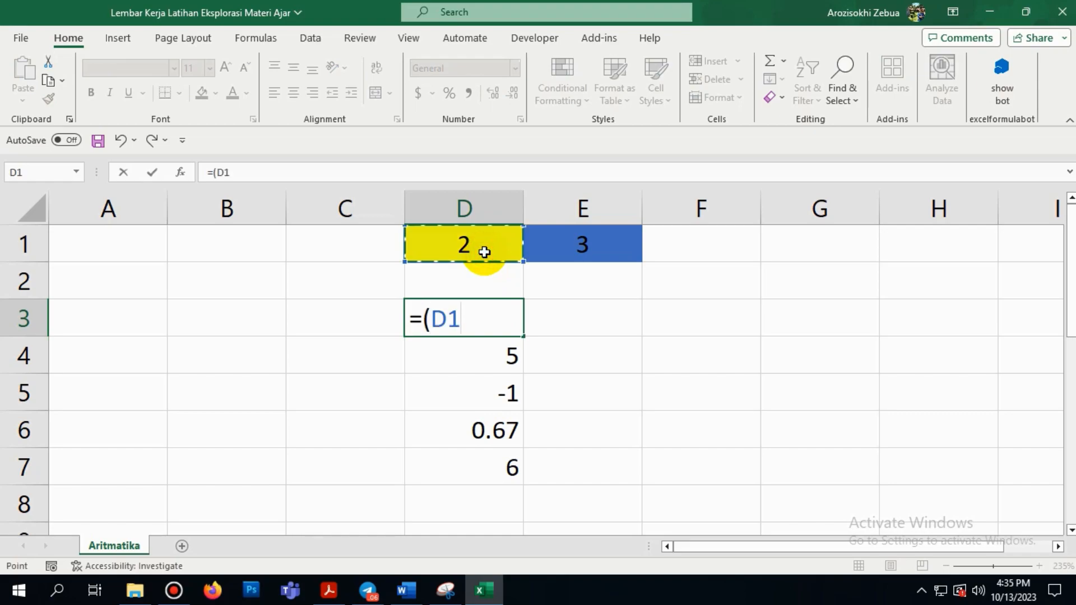
pyautogui.write('+')
pyautogui.click(563, 244)
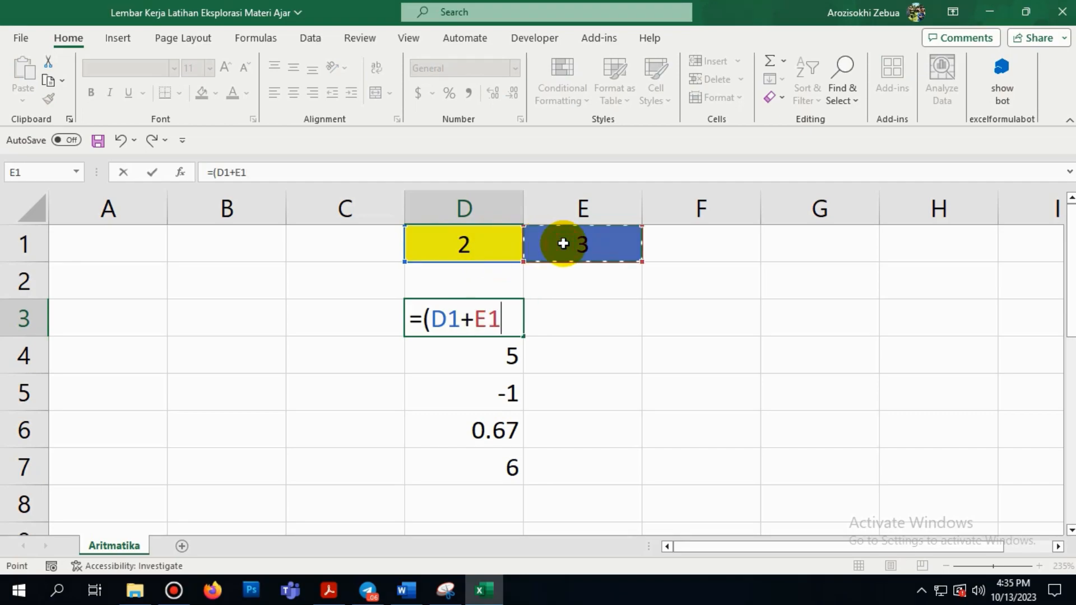
pyautogui.write(')/(')
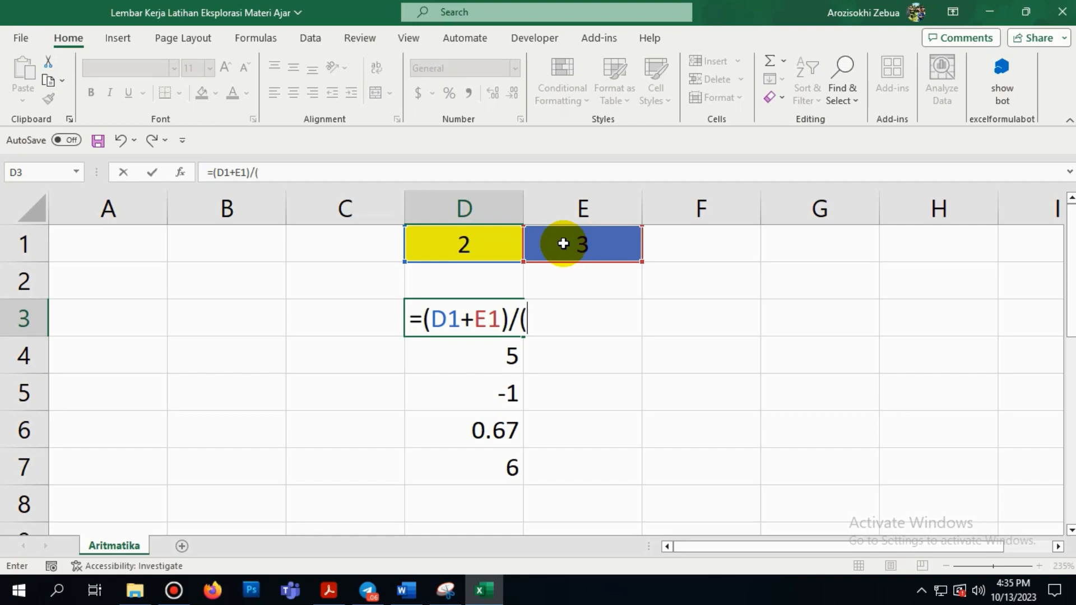
pyautogui.click(592, 245)
pyautogui.write('-')
pyautogui.click(496, 251)
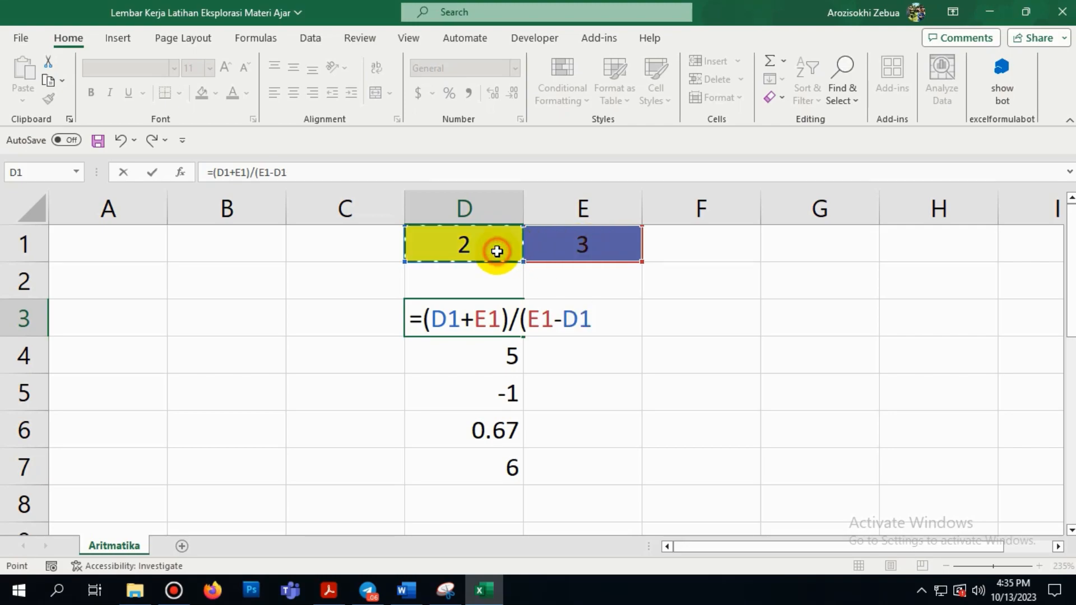
pyautogui.write(')')
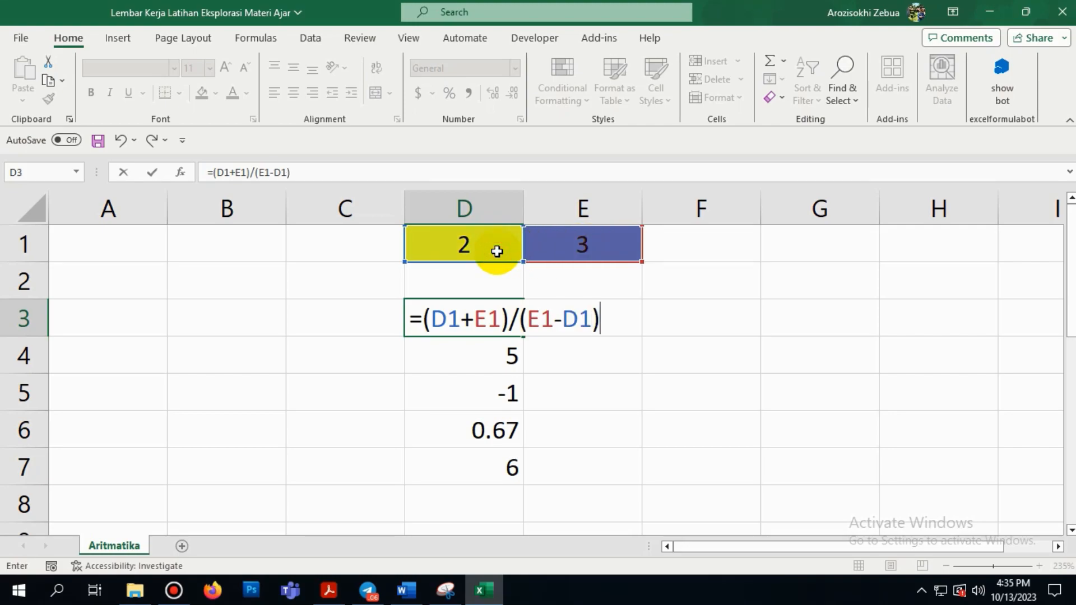
pyautogui.write('*(')
pyautogui.click(574, 250)
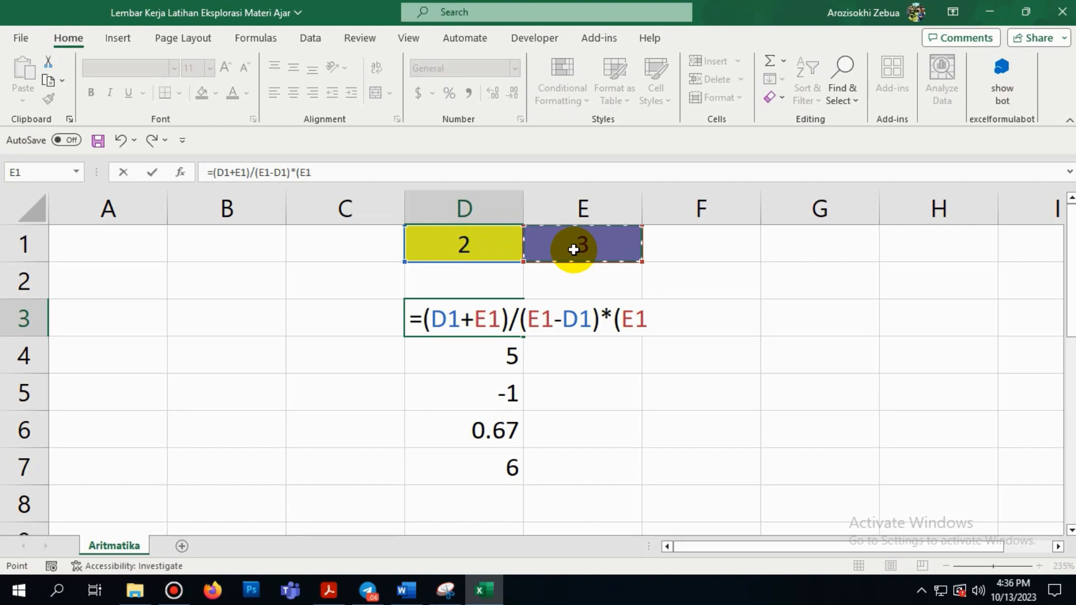
pyautogui.write('+')
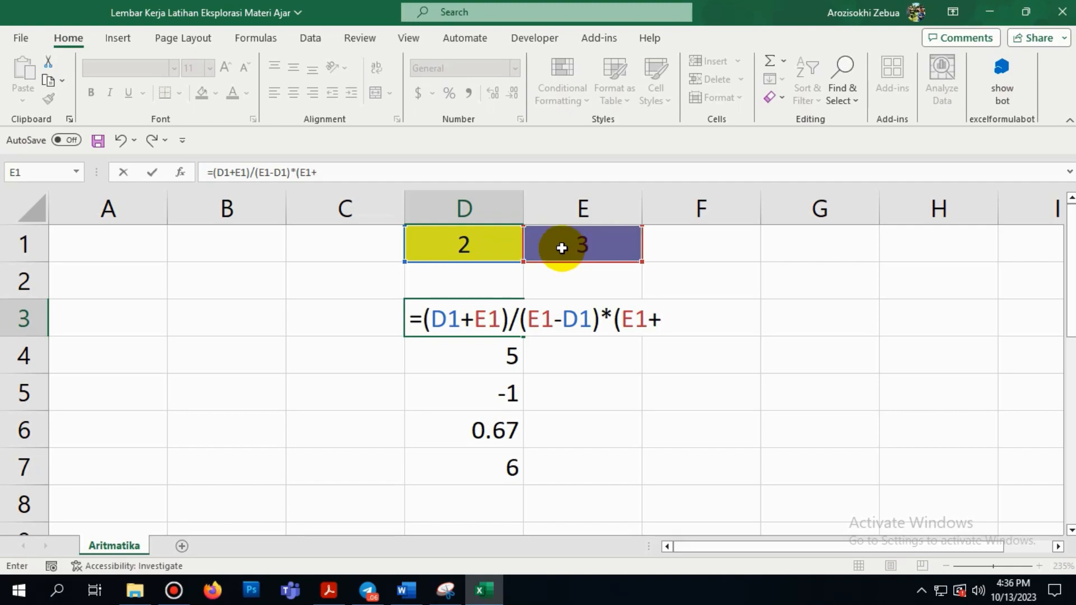
pyautogui.click(491, 251)
pyautogui.write(')')
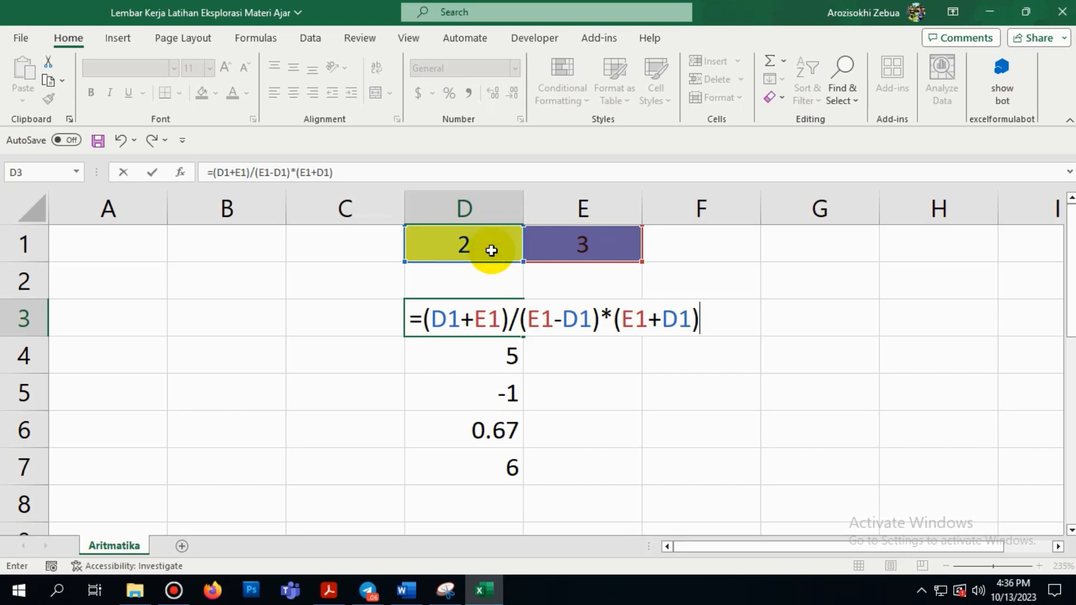
pyautogui.press('Return')
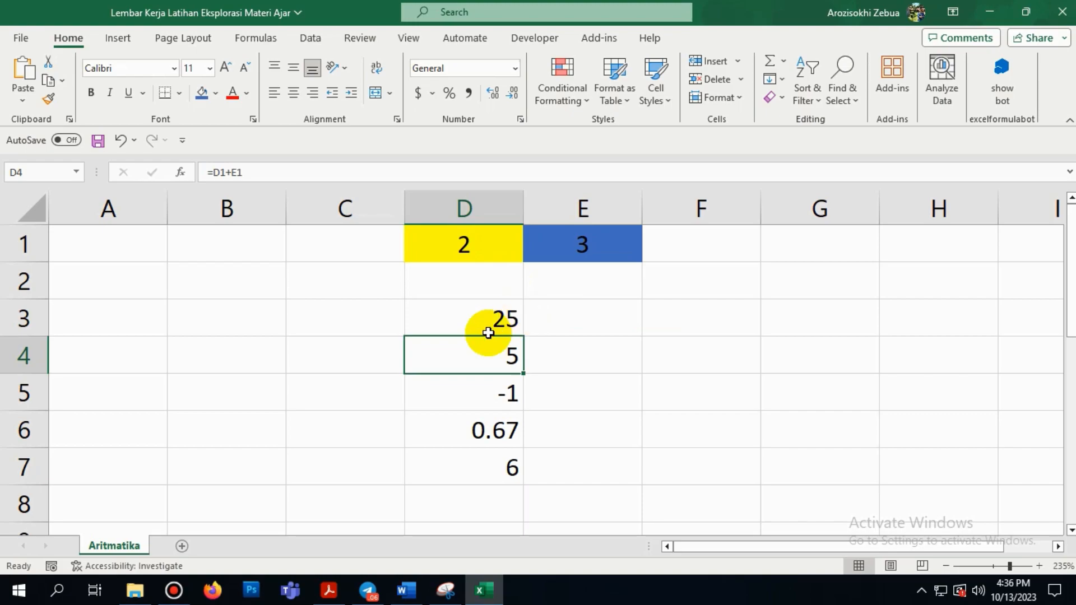
pyautogui.click(507, 319)
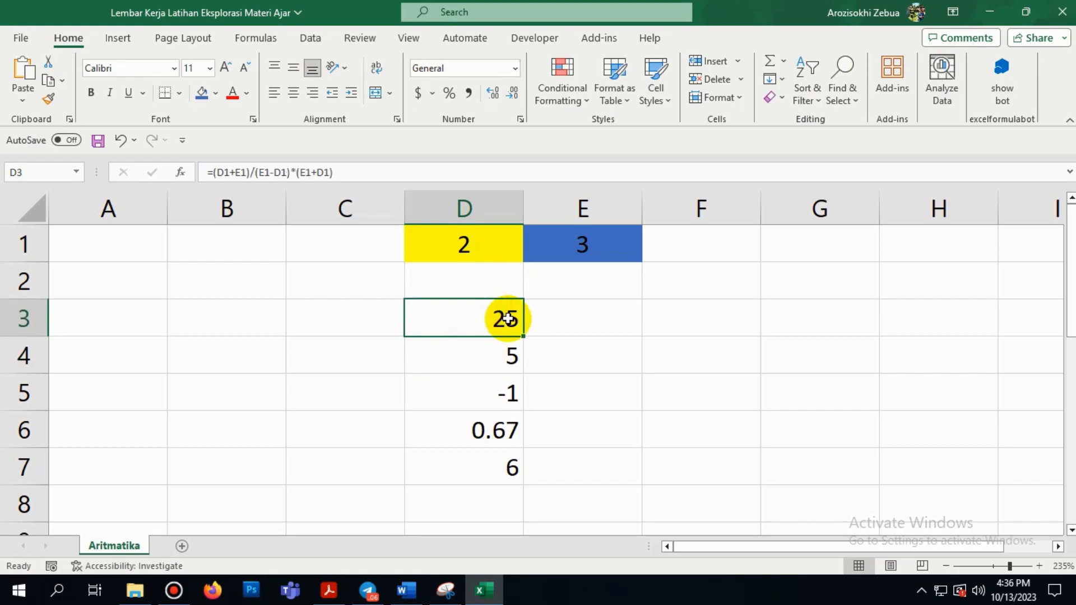
pyautogui.click(598, 351)
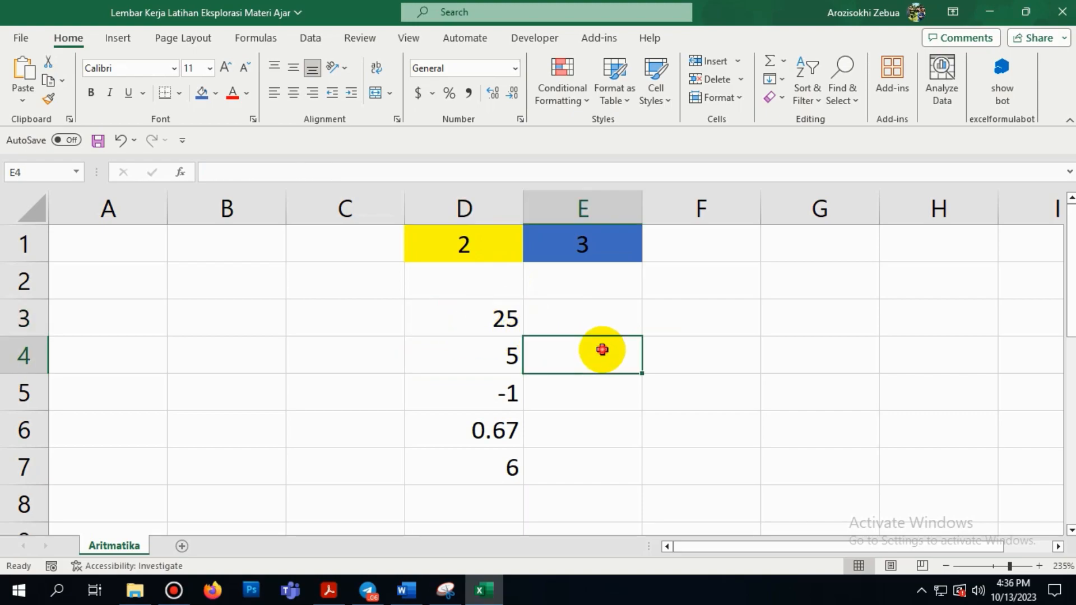
# Step: Add a new worksheet after the Aritmatika sheet and enlarge its view to 250%
pyautogui.click(179, 547)
pyautogui.click(260, 436)
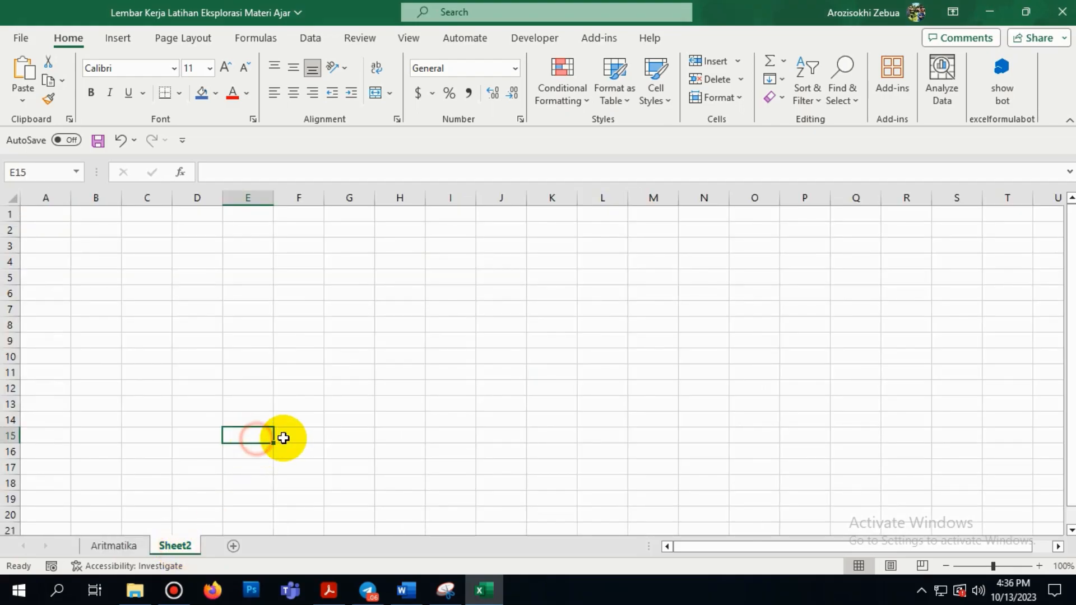
pyautogui.scroll(3, 92, 282)
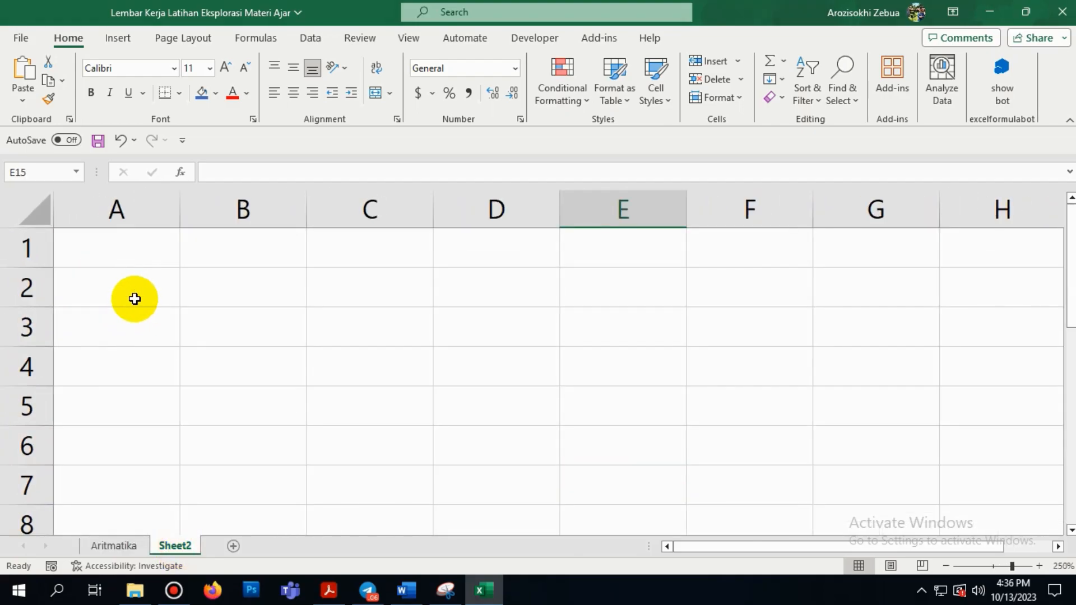
# Step: Enter the column headings No, IPA and IPS in cells A1 to C1
pyautogui.click(151, 247)
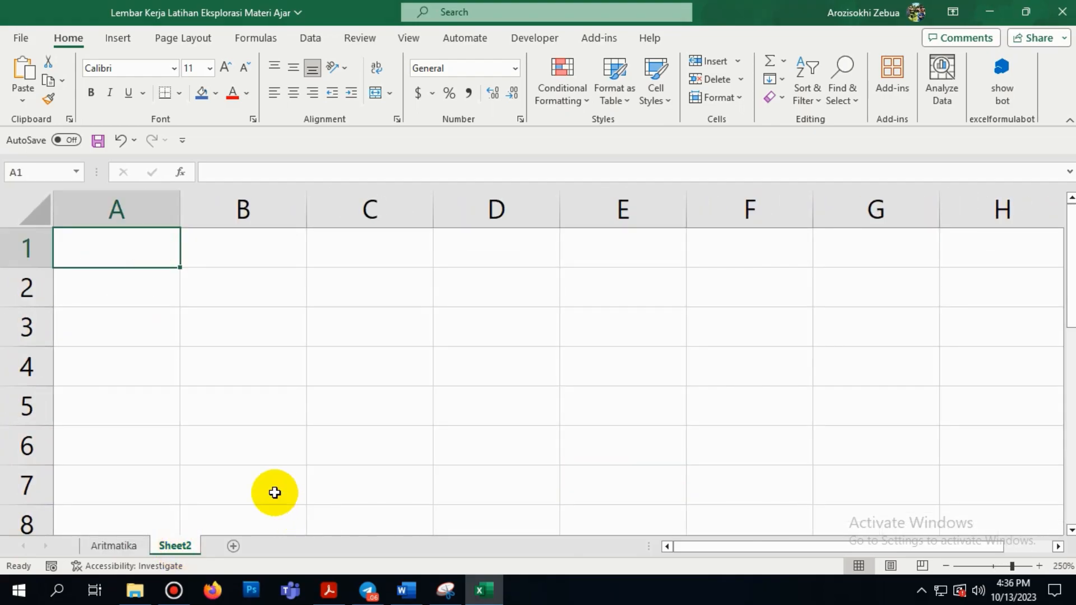
pyautogui.write('No')
pyautogui.press('Return')
pyautogui.press('Right')
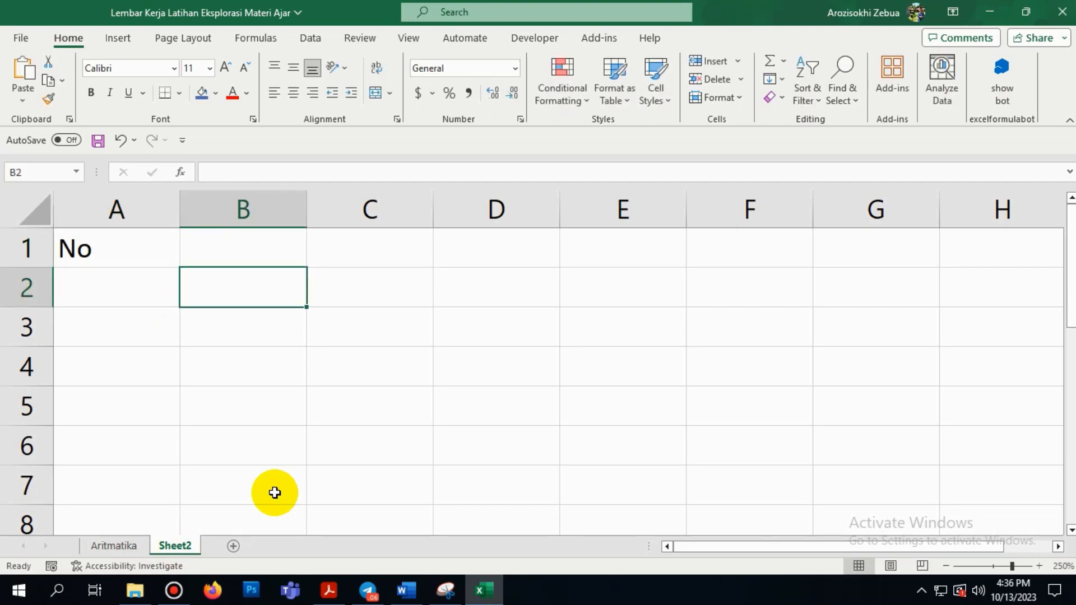
pyautogui.press('Up')
pyautogui.write('I')
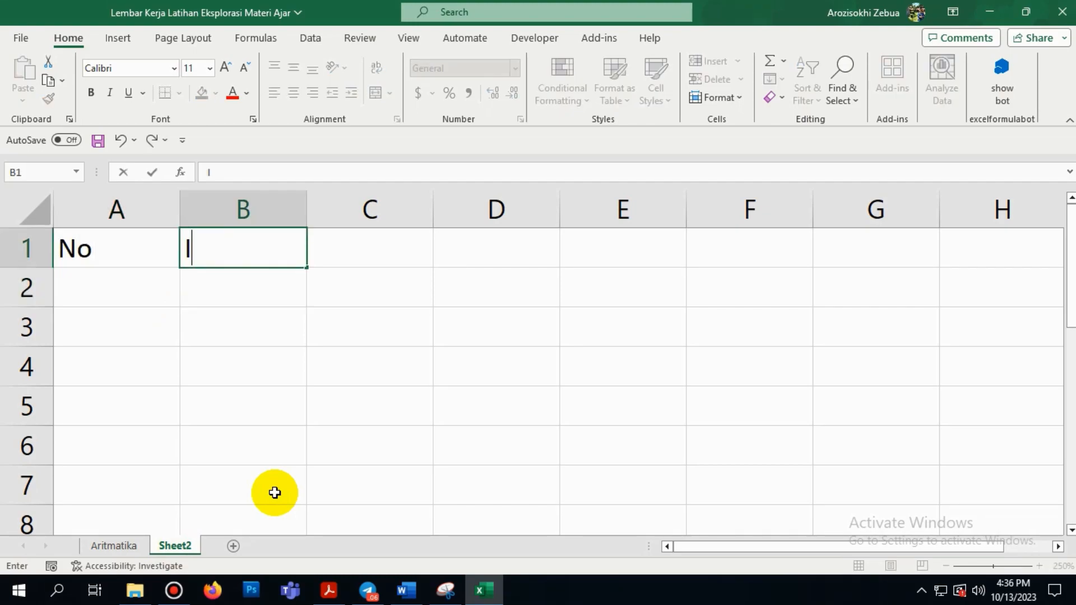
pyautogui.press('Right')
pyautogui.write('IPS')
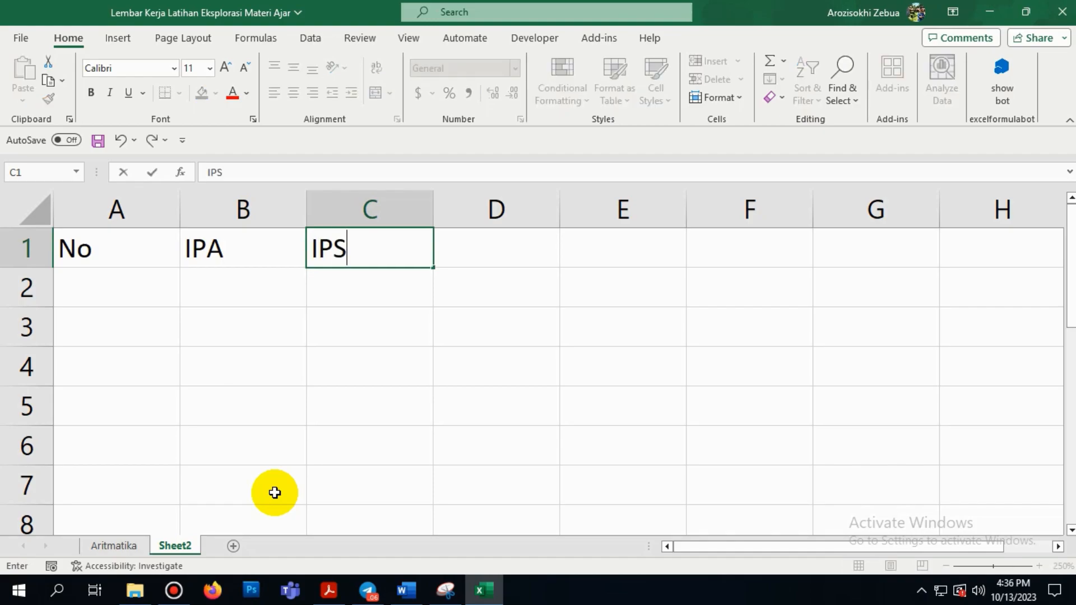
pyautogui.press('Right')
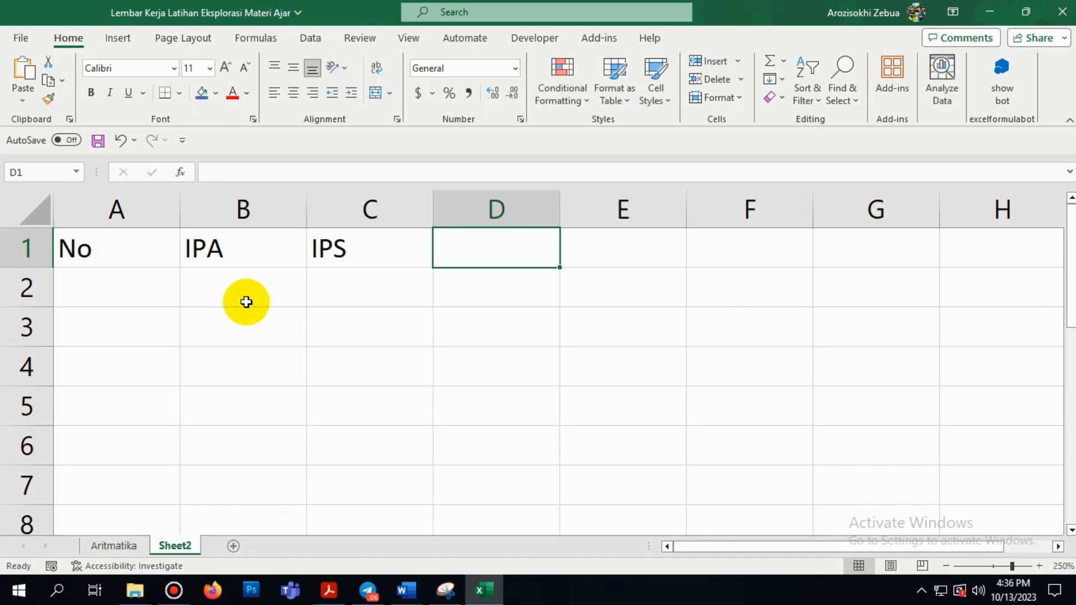
# Step: Insert a blank column before the IPA column and enter the heading NAMA in cell B1
pyautogui.click(200, 207)
pyautogui.rightClick(201, 208)
pyautogui.click(255, 367)
pyautogui.click(272, 360)
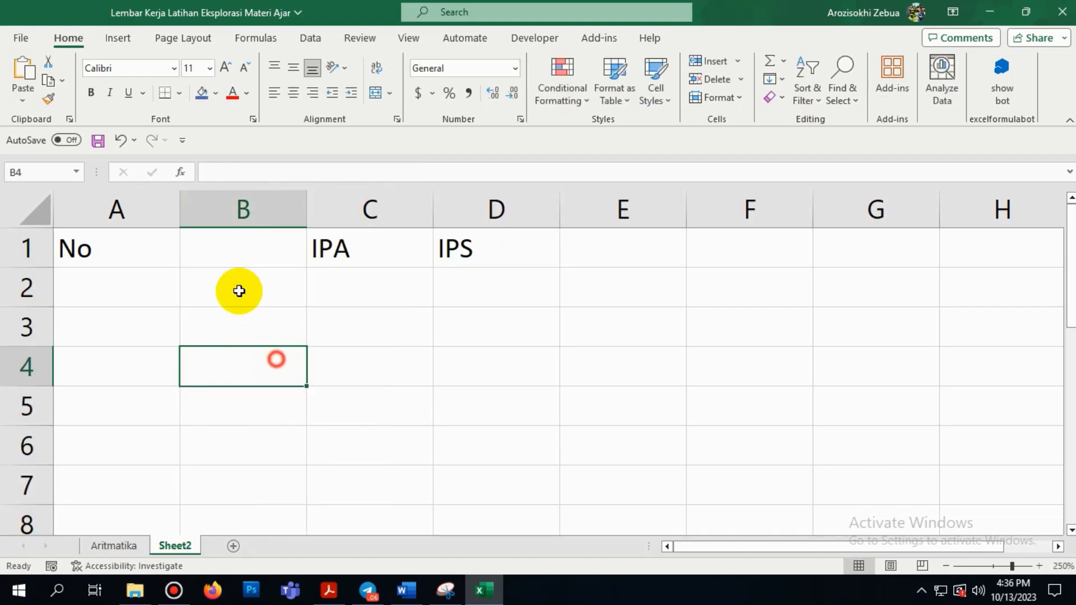
pyautogui.click(229, 252)
pyautogui.write('NAMA')
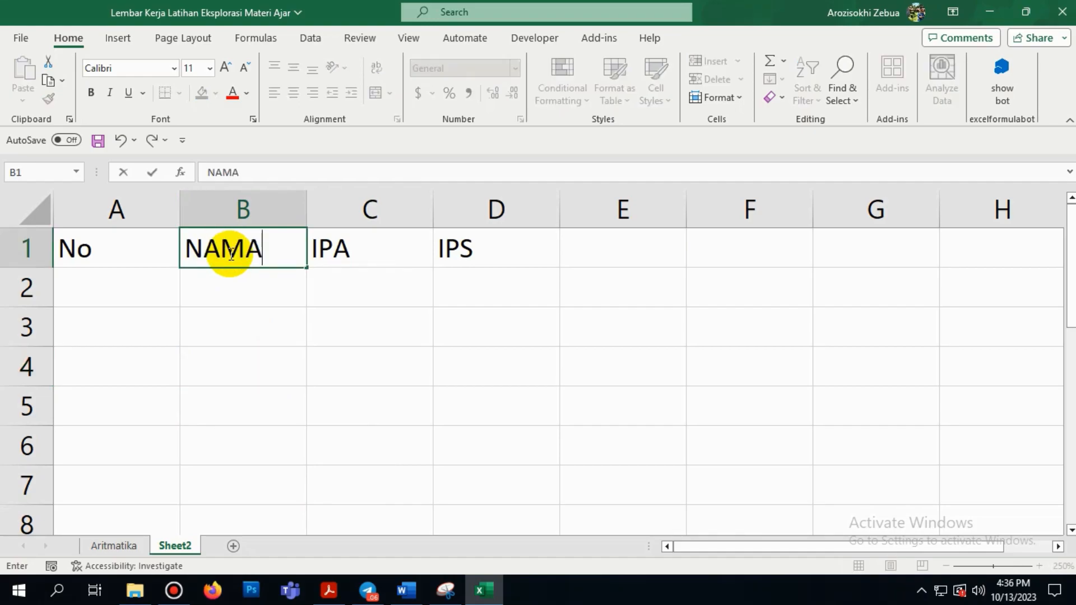
pyautogui.click(127, 392)
# Step: Number the rows 1, 2 and 3 in cells A2 to A4 under the No heading
pyautogui.click(128, 299)
pyautogui.write('1')
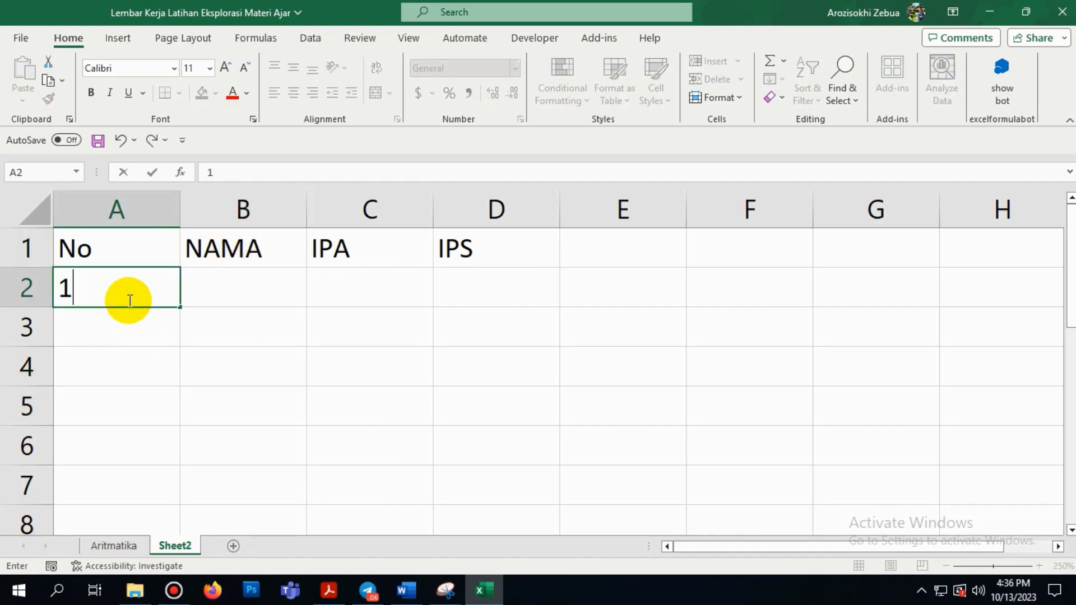
pyautogui.press('Return')
pyautogui.write('2')
pyautogui.press('Return')
pyautogui.write('3')
pyautogui.click(152, 418)
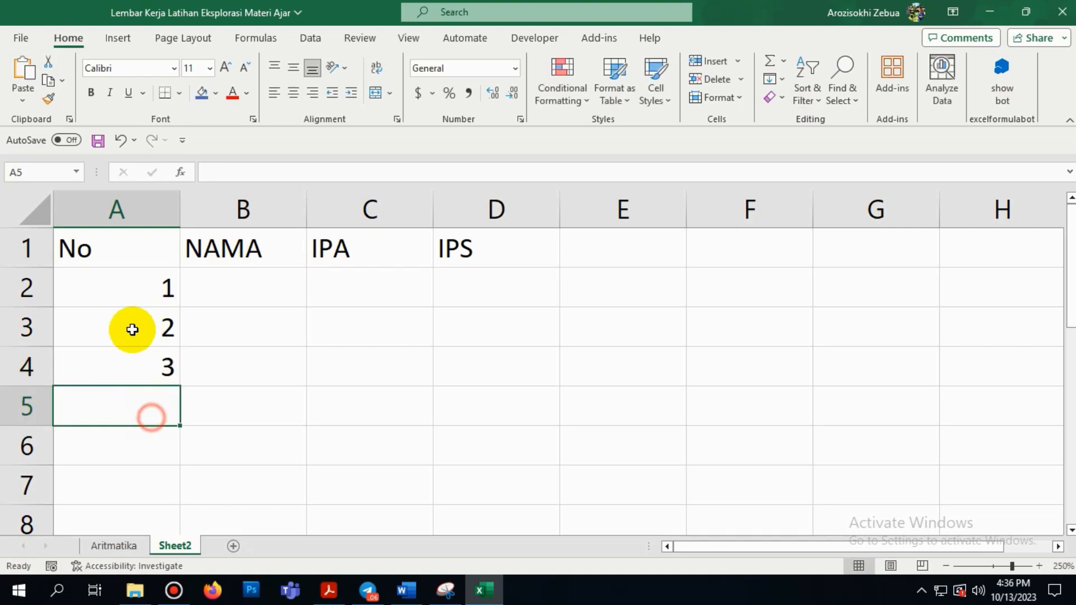
# Step: Fit column A's width to its contents and centre cells A1 to A4 horizontally
pyautogui.click(146, 282)
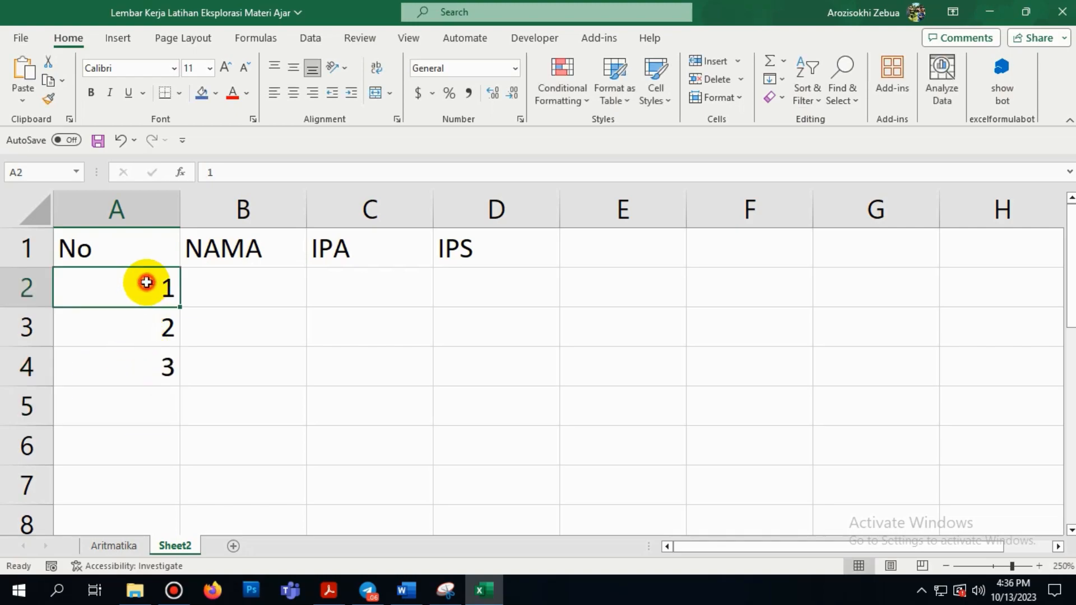
pyautogui.doubleClick(180, 206)
pyautogui.moveTo(79, 252); pyautogui.dragTo(79, 375)
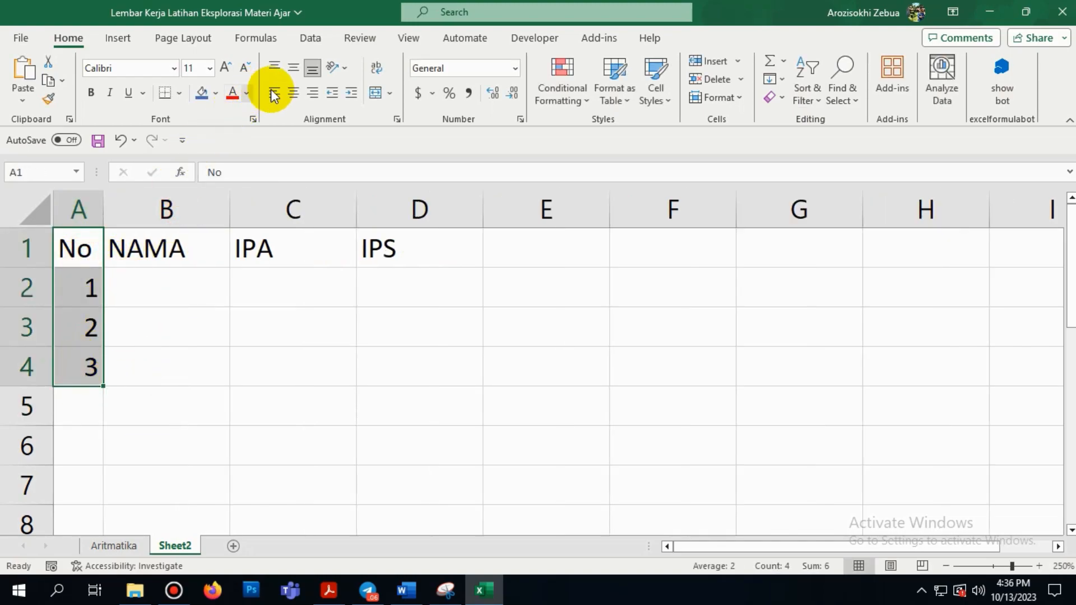
pyautogui.click(293, 93)
pyautogui.click(269, 353)
# Step: Enter the three students' first names in cells B2 to B4 under the NAMA heading
pyautogui.click(210, 295)
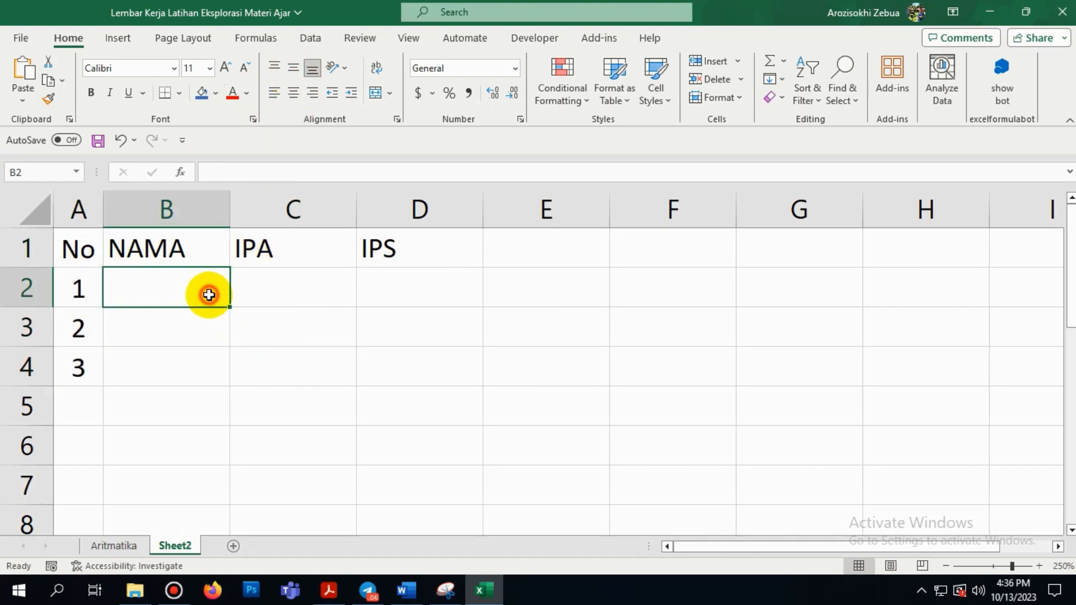
pyautogui.write('Ani')
pyautogui.press('Return')
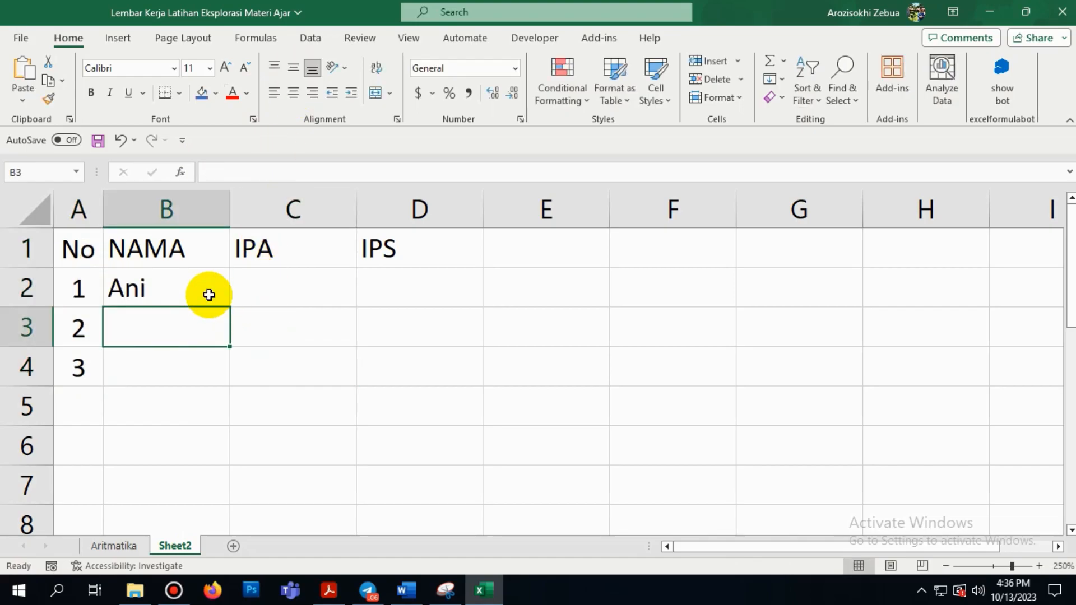
pyautogui.write('Andri')
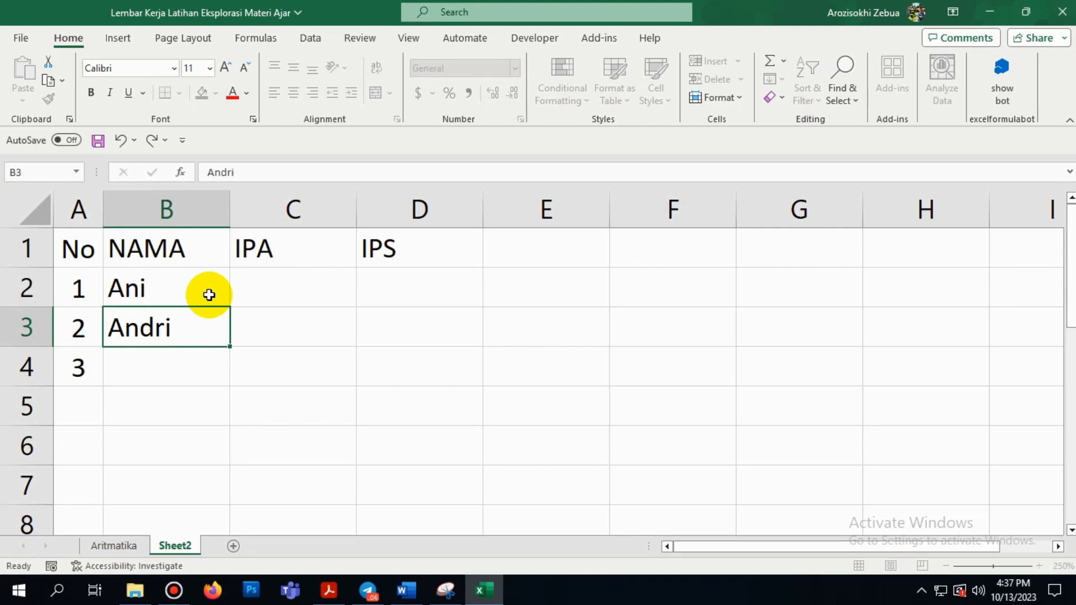
pyautogui.press('Return')
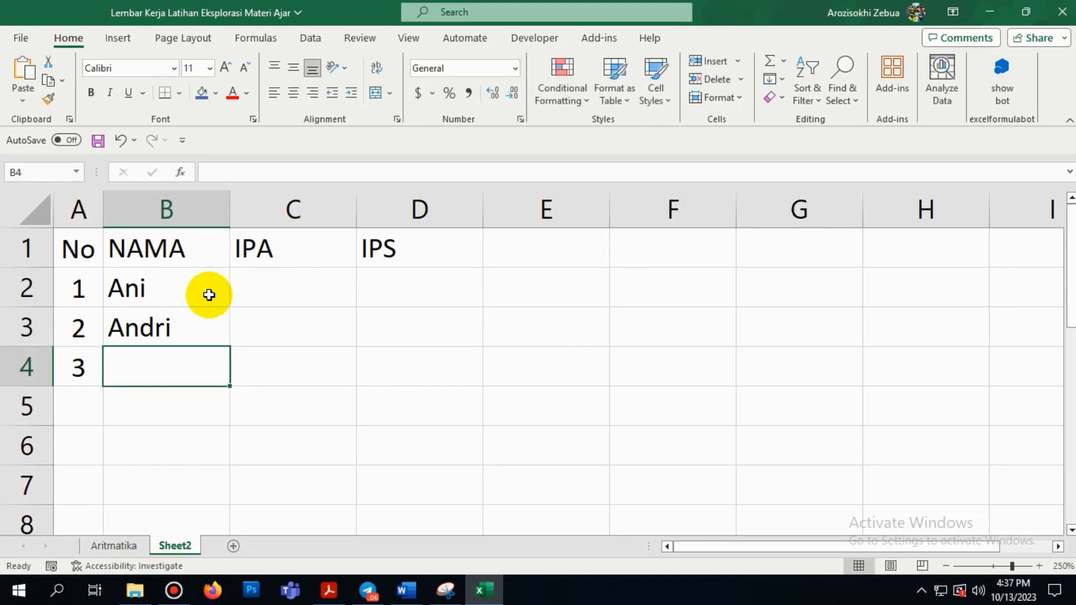
pyautogui.write('A')
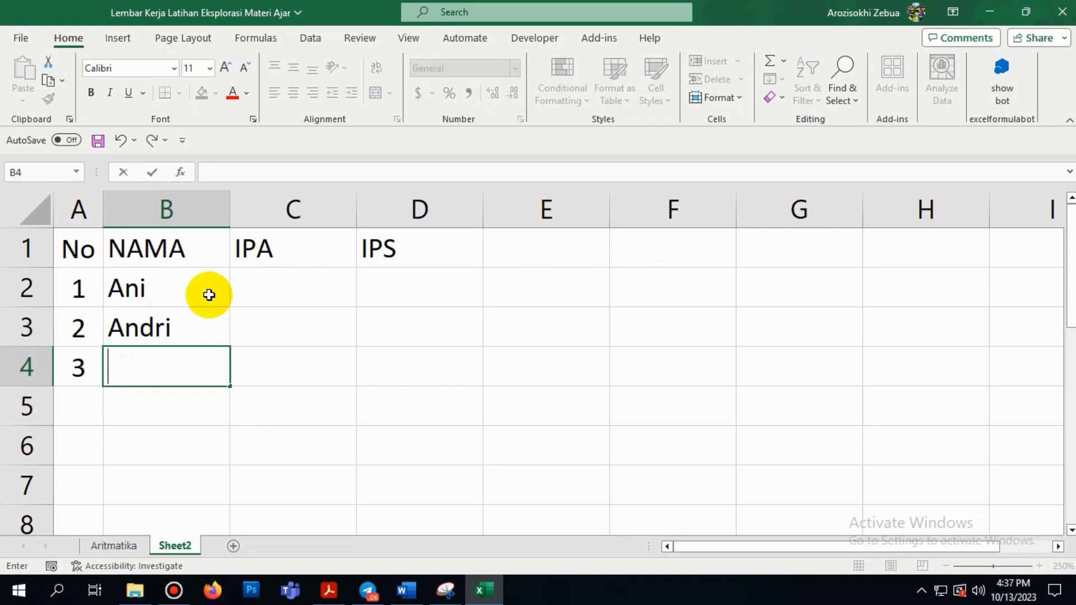
pyautogui.write('cok')
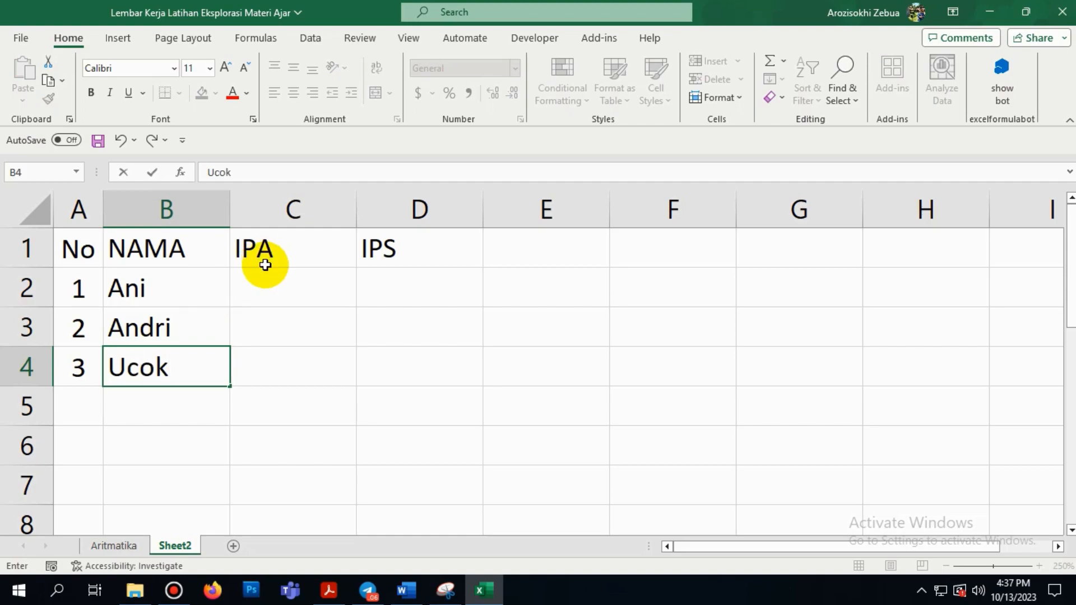
pyautogui.click(308, 352)
# Step: Enter the IPA scores 90, 78 and 56 in cells C2 to C4
pyautogui.click(302, 305)
pyautogui.write('90')
pyautogui.press('Return')
pyautogui.write('78')
pyautogui.press('Return')
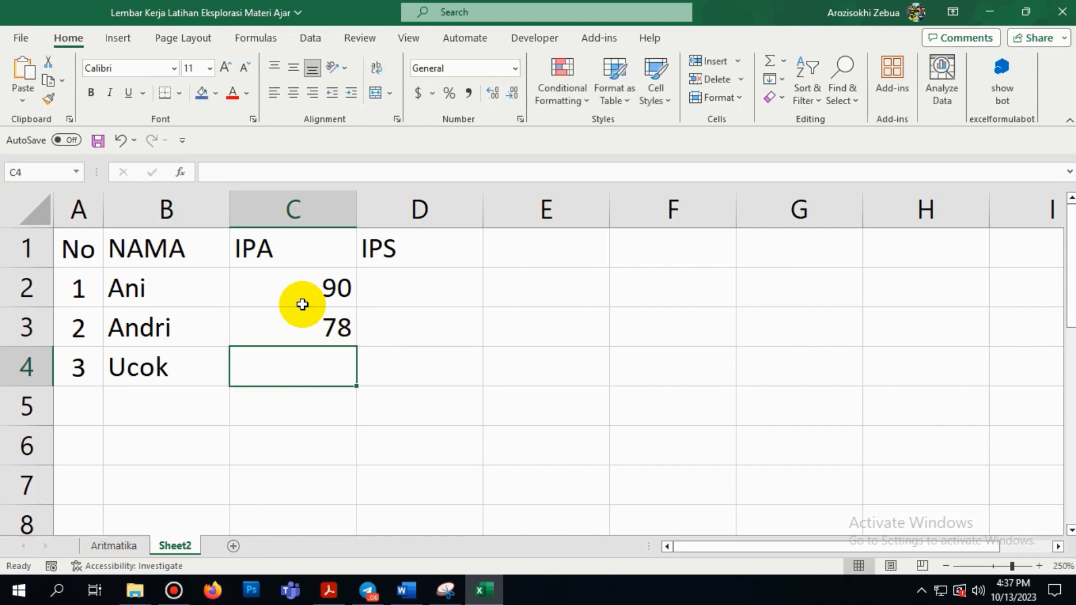
pyautogui.write('5')
pyautogui.press('Return')
# Step: Enter the IPS score 78 in cell D2 and set the IPA score in cell C2 to 56
pyautogui.press('Right')
pyautogui.press('Up')
pyautogui.press('Up')
pyautogui.press('Up')
pyautogui.write('78')
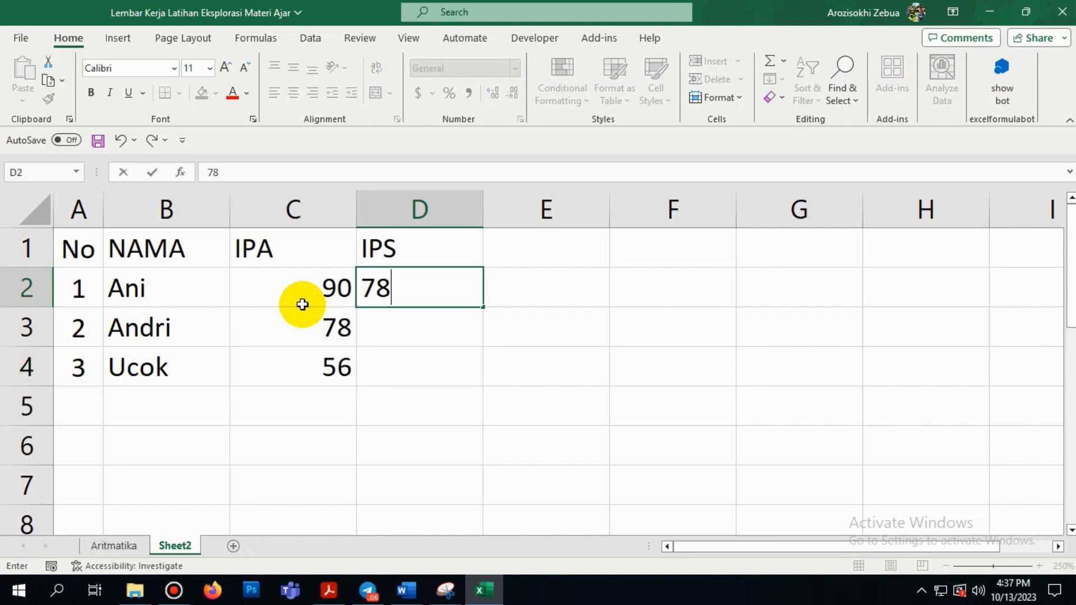
pyautogui.press('Left')
pyautogui.write('56')
pyautogui.press('Return')
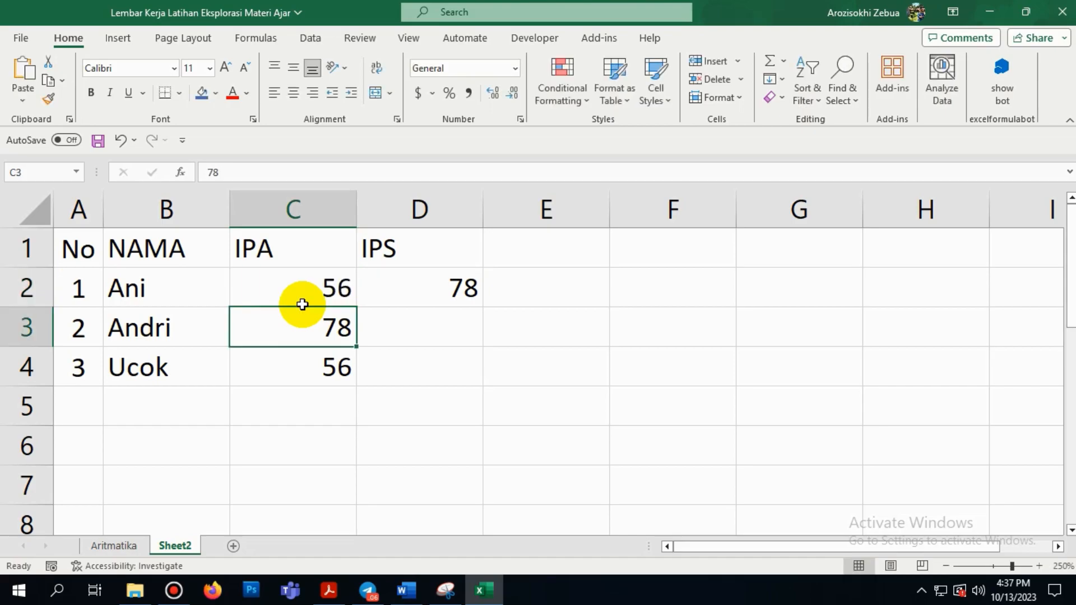
# Step: Enter the IPS scores 56 and 80 in cells D3 and D4
pyautogui.press('Left')
pyautogui.press('Down')
pyautogui.press('Up')
pyautogui.press('Right')
pyautogui.press('Right')
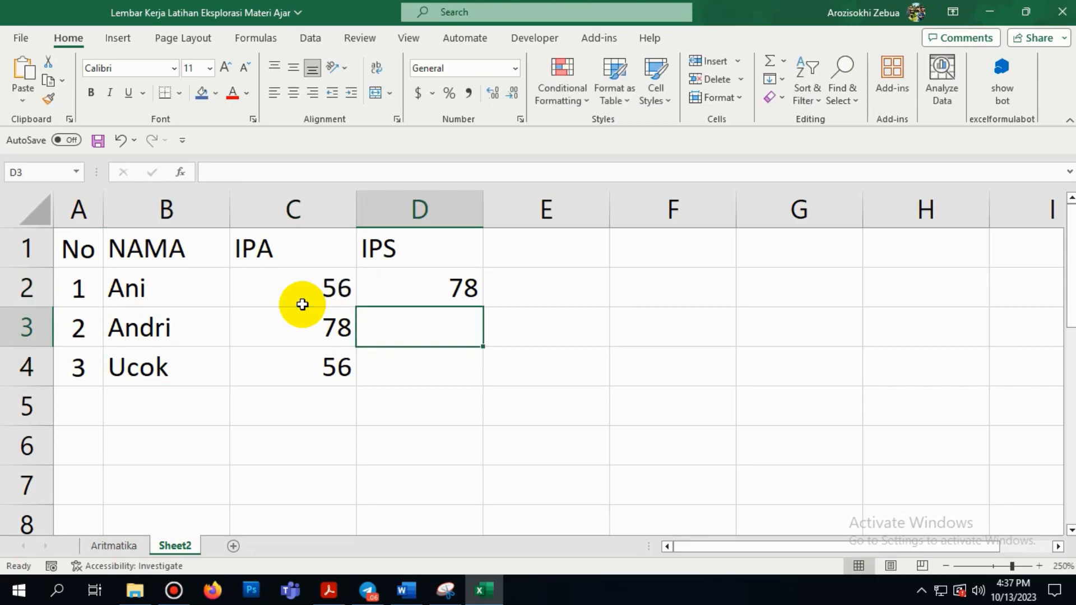
pyautogui.write('56')
pyautogui.press('Return')
pyautogui.write('80')
pyautogui.click(543, 414)
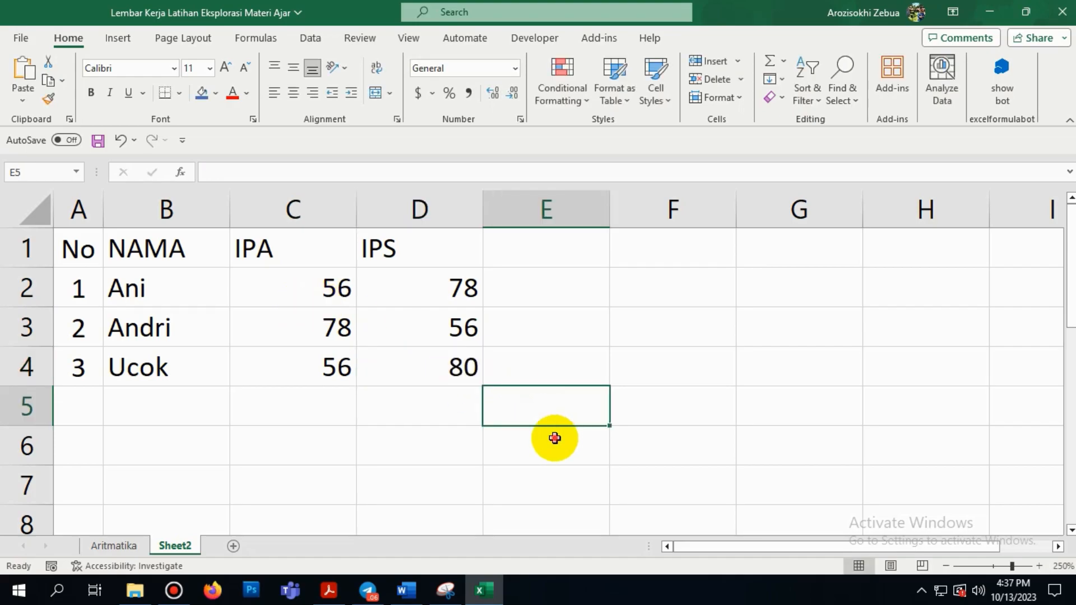
pyautogui.click(268, 442)
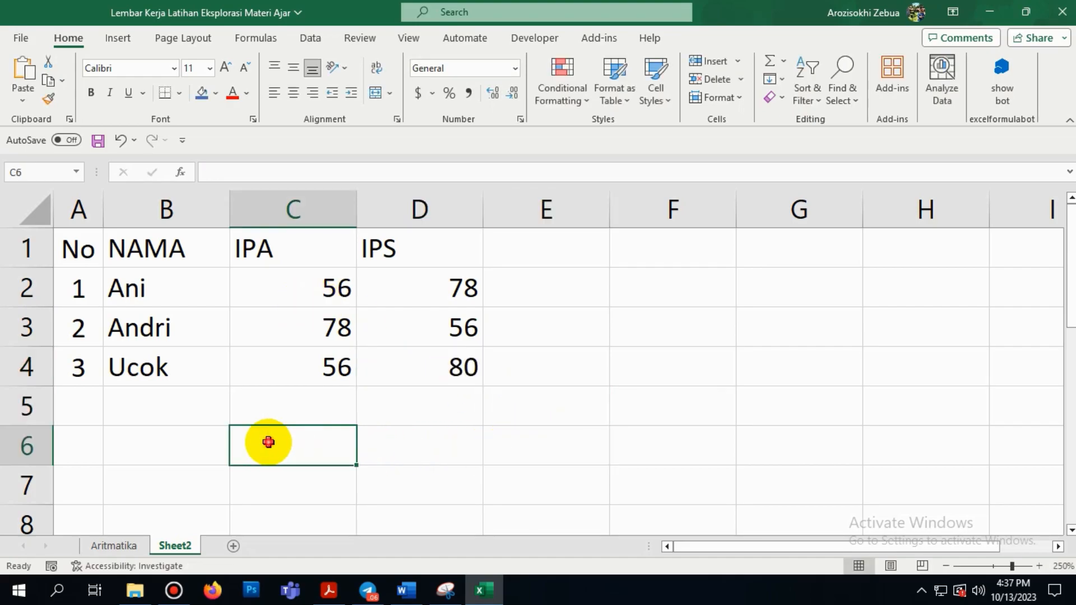
pyautogui.click(484, 588)
pyautogui.moveTo(392, 413); pyautogui.dragTo(453, 415)
pyautogui.click(483, 589)
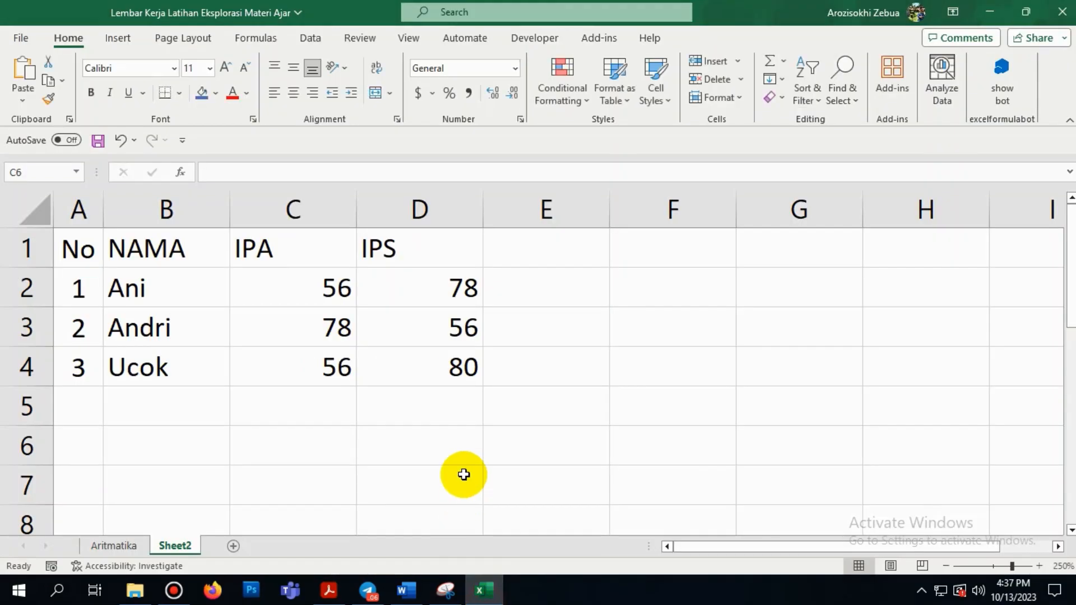
pyautogui.click(465, 475)
pyautogui.click(277, 411)
pyautogui.moveTo(279, 247); pyautogui.dragTo(300, 367)
pyautogui.click(298, 414)
pyautogui.moveTo(248, 250); pyautogui.dragTo(283, 378)
# Step: Calculate the average IPA score in cell C5 with the formula =AVERAGE(C2:C4)
pyautogui.click(276, 417)
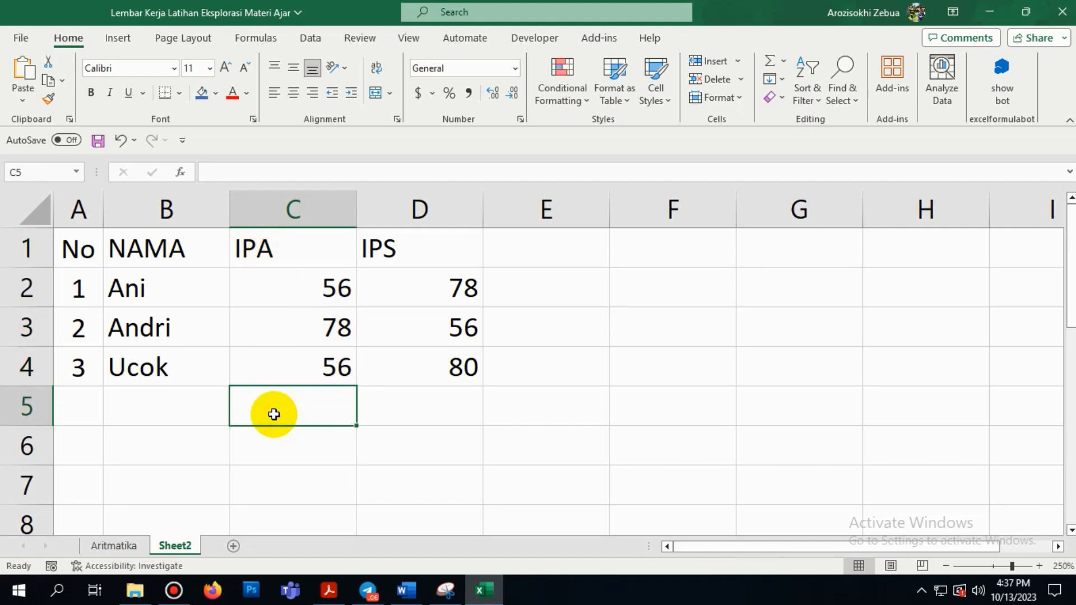
pyautogui.write('=')
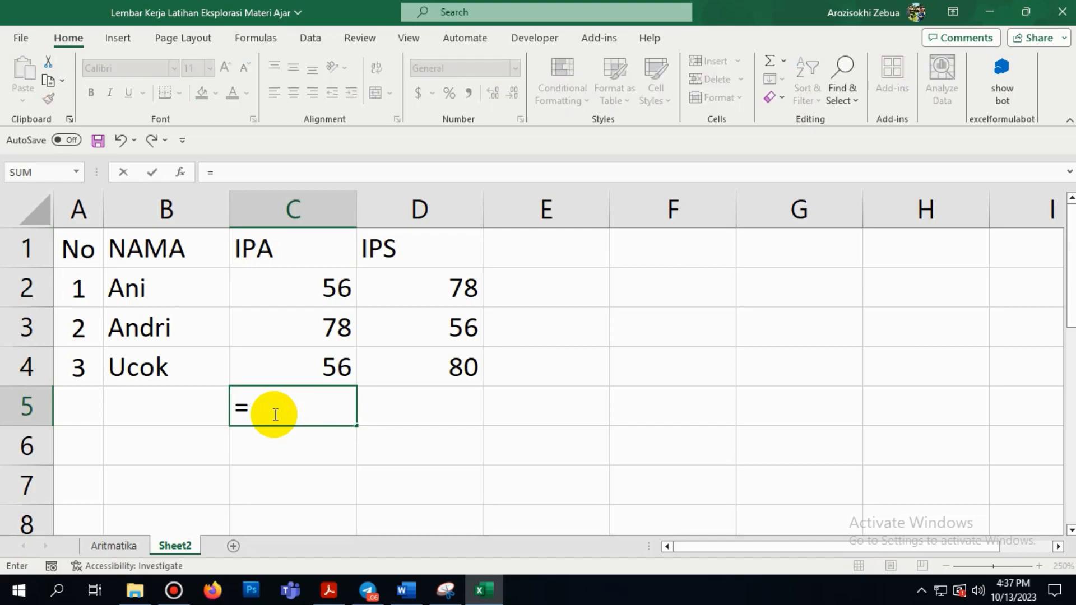
pyautogui.write('average')
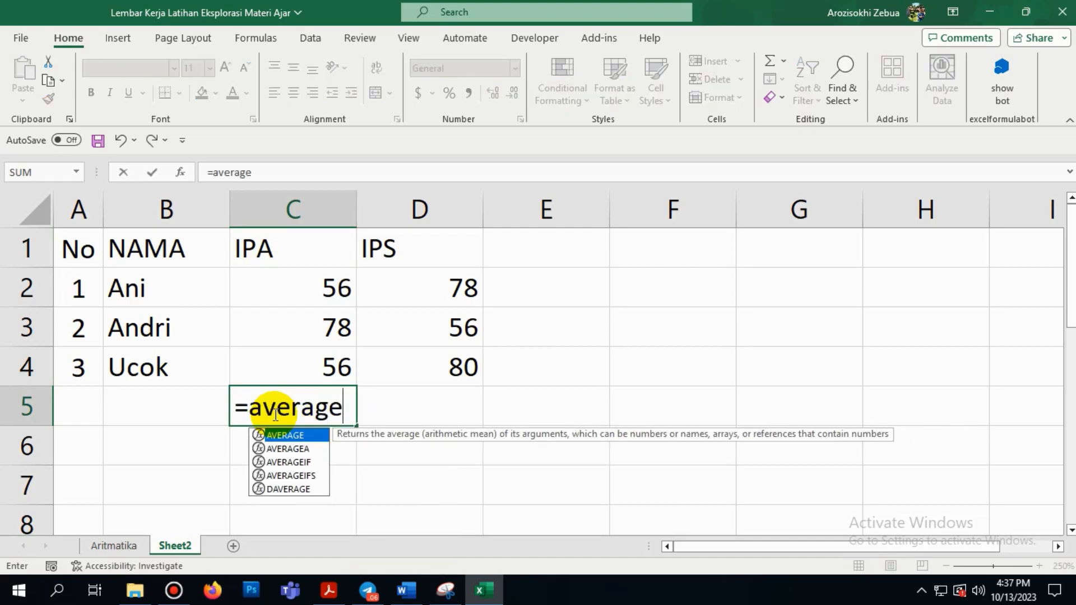
pyautogui.write('(')
pyautogui.click(320, 289)
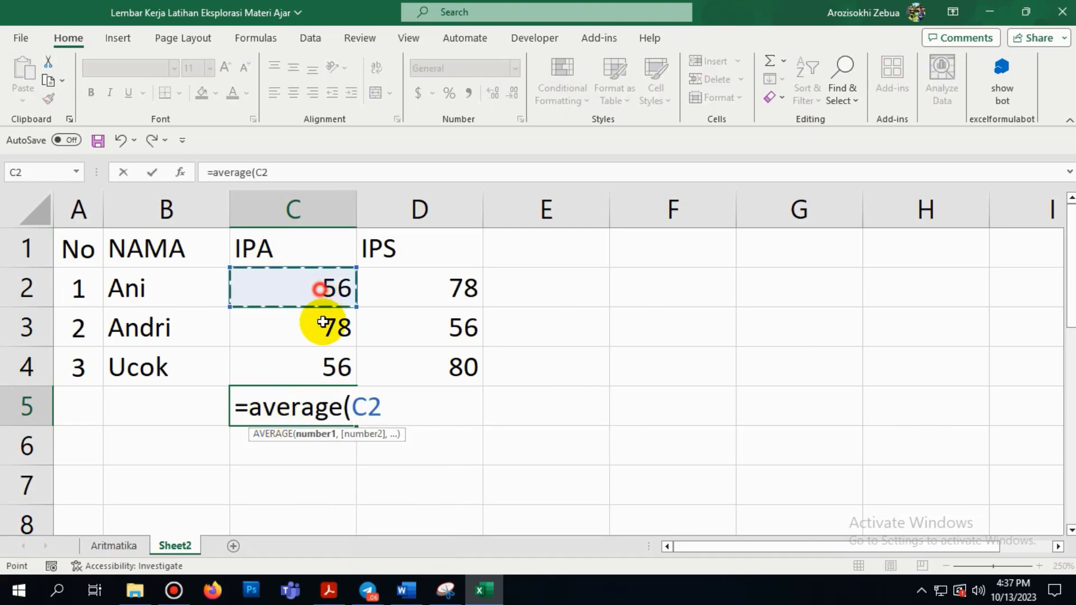
pyautogui.moveTo(323, 322); pyautogui.dragTo(319, 361)
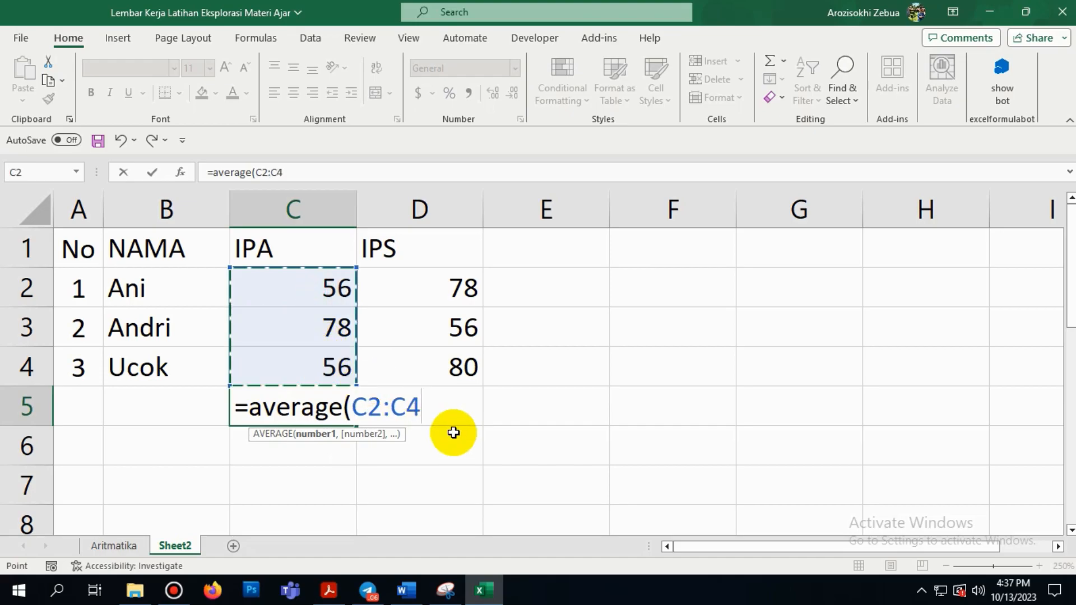
pyautogui.write(')')
pyautogui.press('Return')
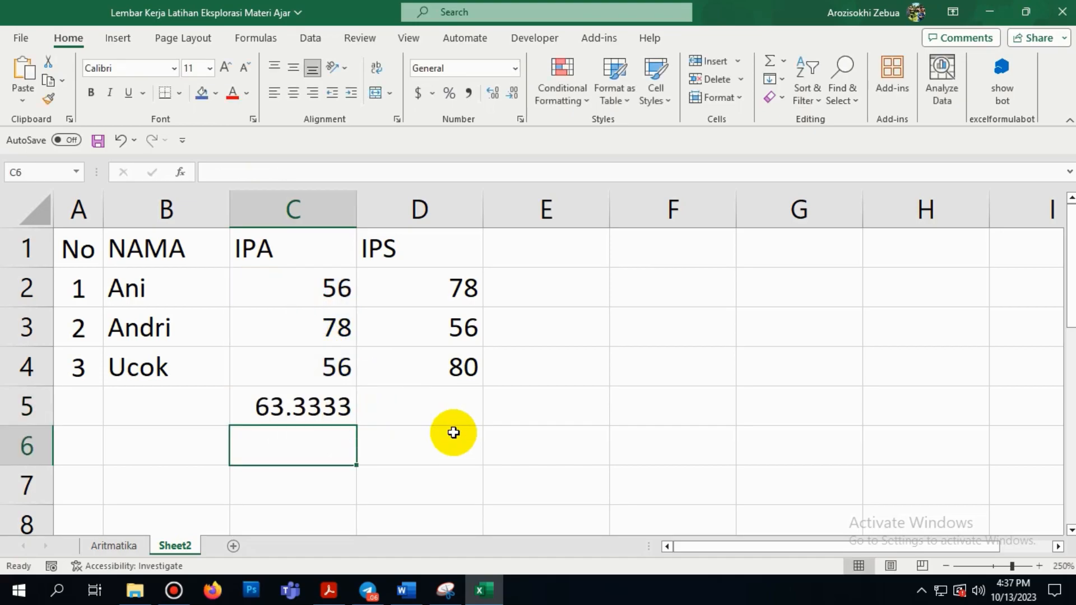
# Step: Fill the average formula from cell C5 across to D5 for the IPS scores
pyautogui.click(321, 392)
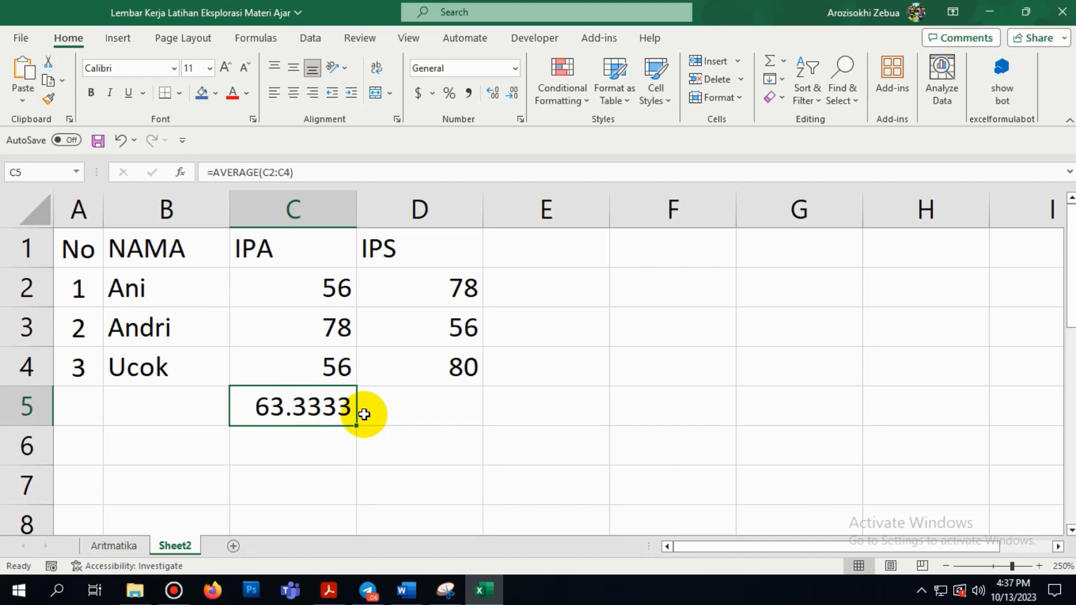
pyautogui.moveTo(396, 255); pyautogui.dragTo(398, 292)
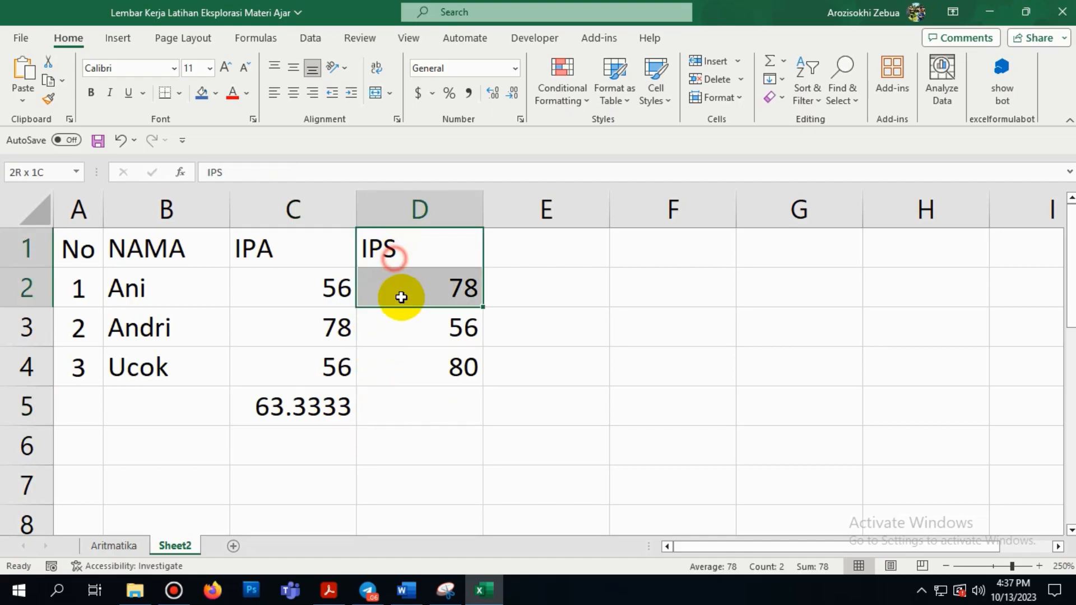
pyautogui.click(322, 414)
pyautogui.moveTo(357, 429); pyautogui.dragTo(484, 426)
pyautogui.click(520, 393)
pyautogui.moveTo(379, 247); pyautogui.dragTo(419, 420)
pyautogui.click(419, 420)
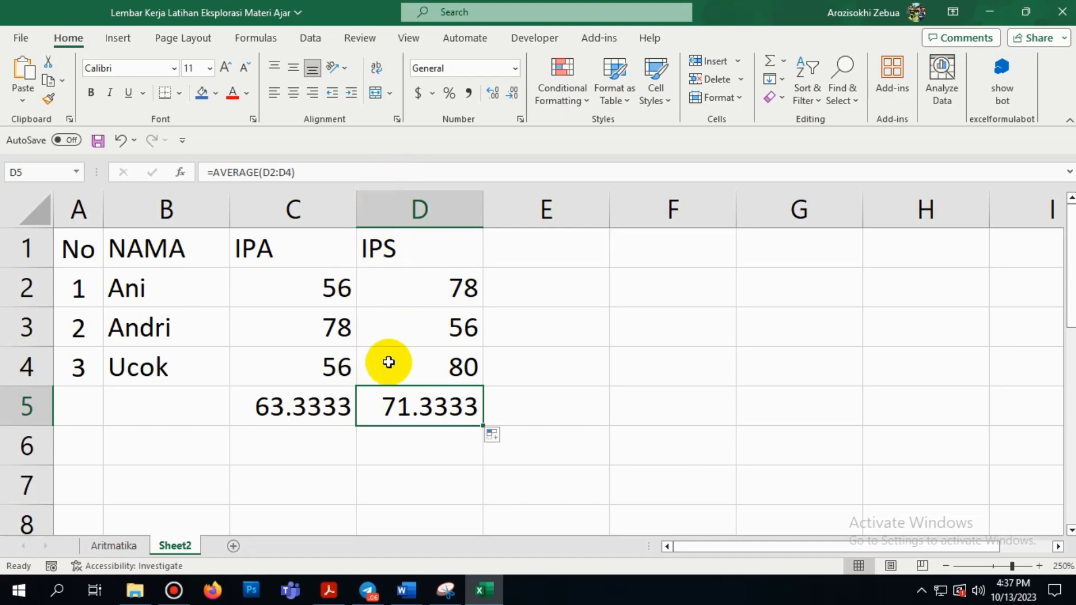
# Step: Format the averages in cells C5 and D5 to show two decimal places
pyautogui.moveTo(295, 408); pyautogui.dragTo(398, 392)
pyautogui.click(359, 439)
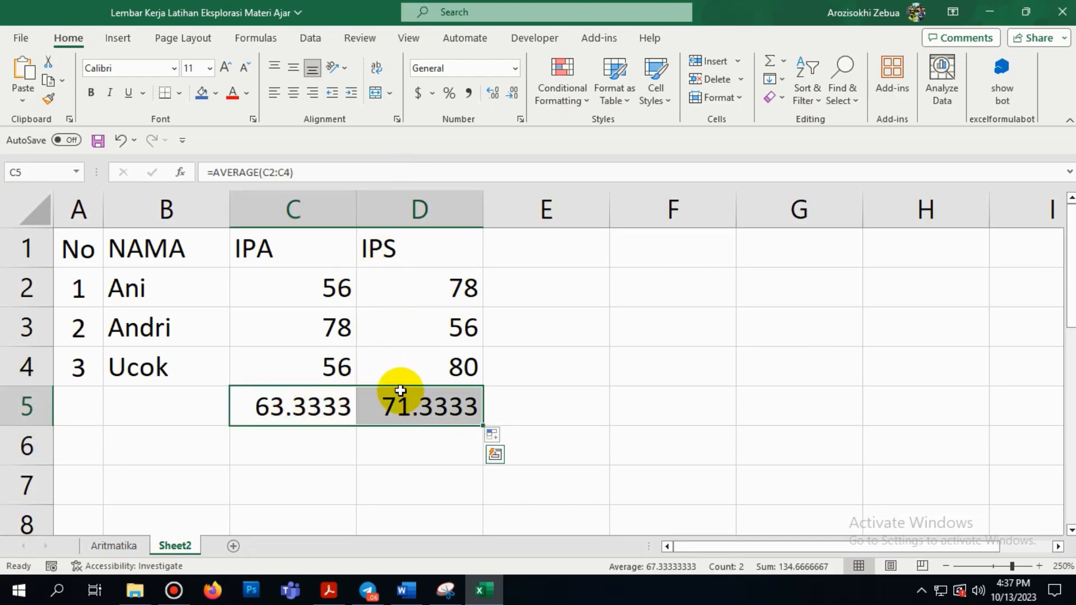
pyautogui.click(513, 93)
pyautogui.click(514, 94)
pyautogui.click(514, 94)
pyautogui.click(497, 96)
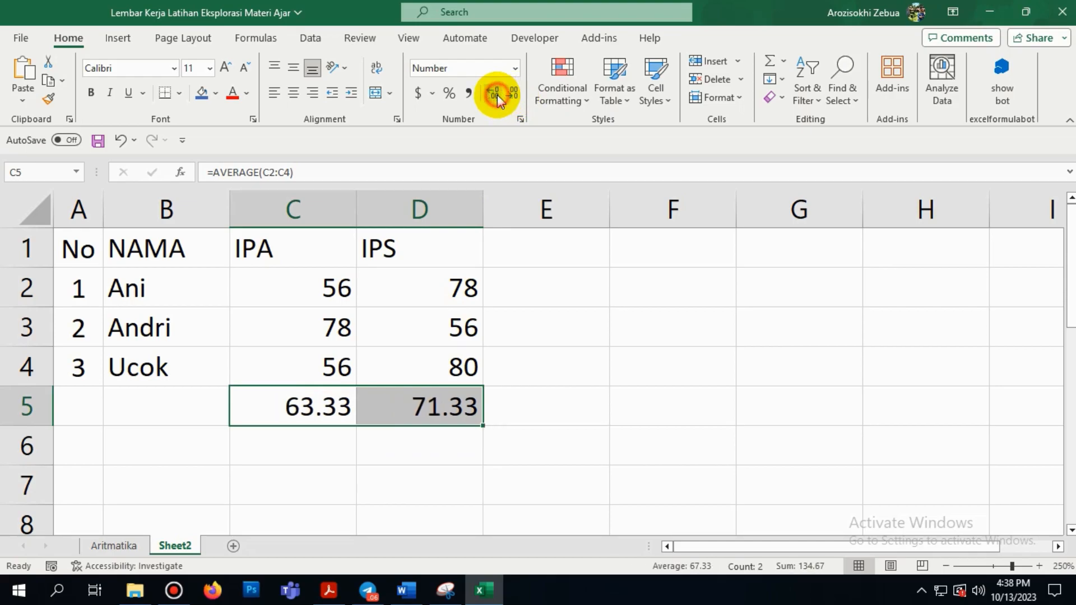
pyautogui.click(527, 390)
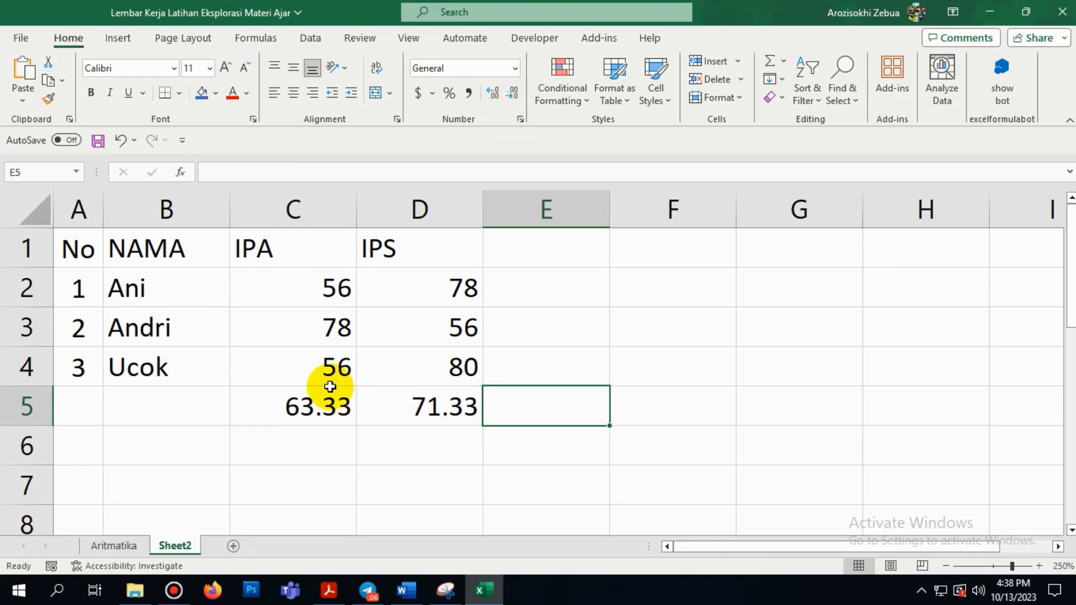
# Step: Calculate the first student's average in cell E2 with =AVERAGE(C2:D2) and fill the formula down to E4
pyautogui.moveTo(109, 287); pyautogui.dragTo(396, 295)
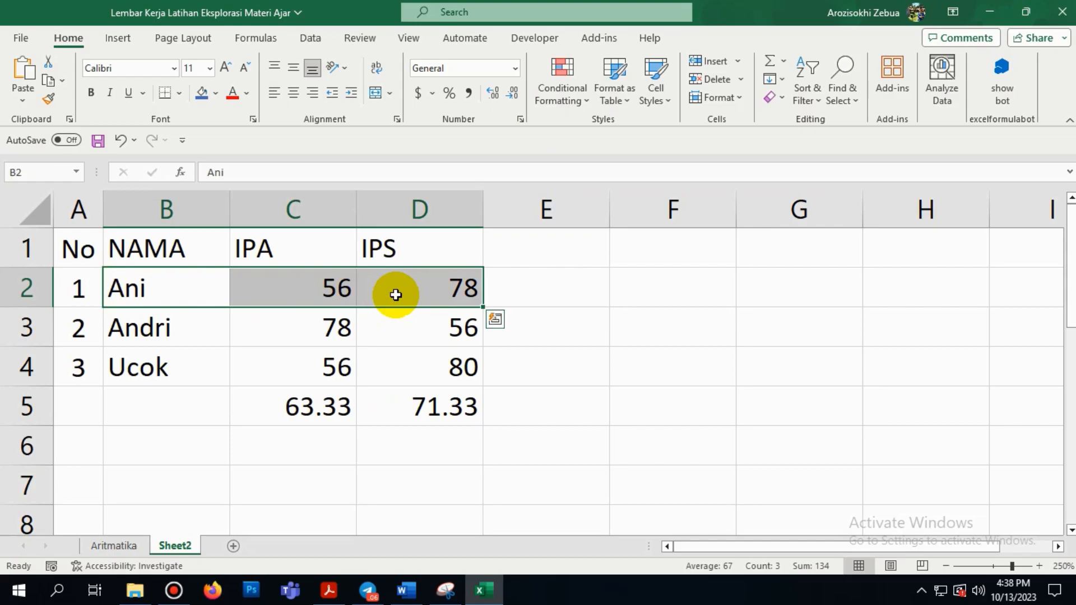
pyautogui.click(565, 285)
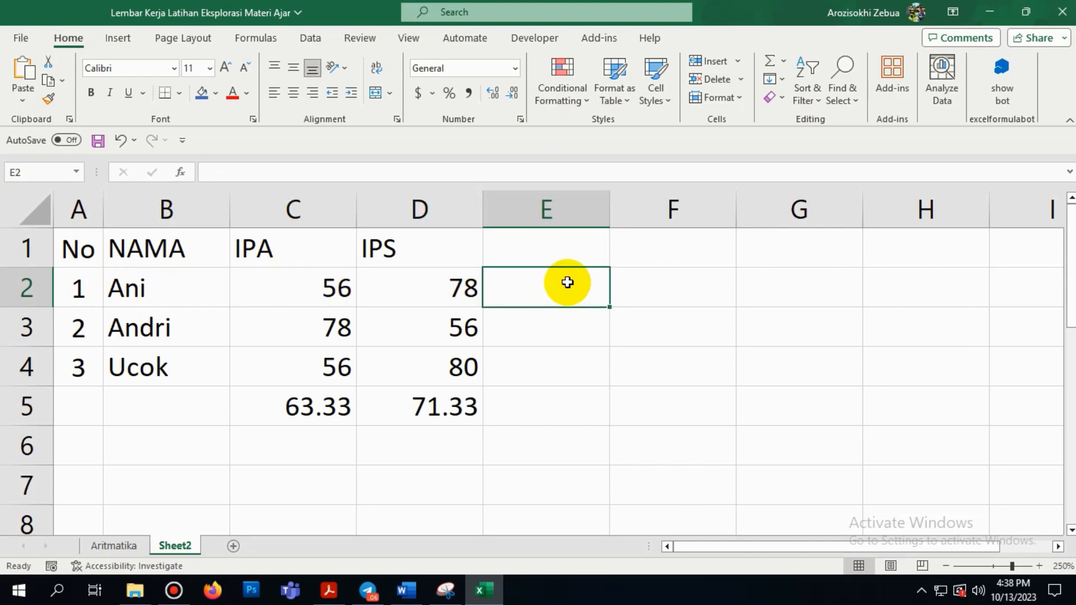
pyautogui.write('=avera')
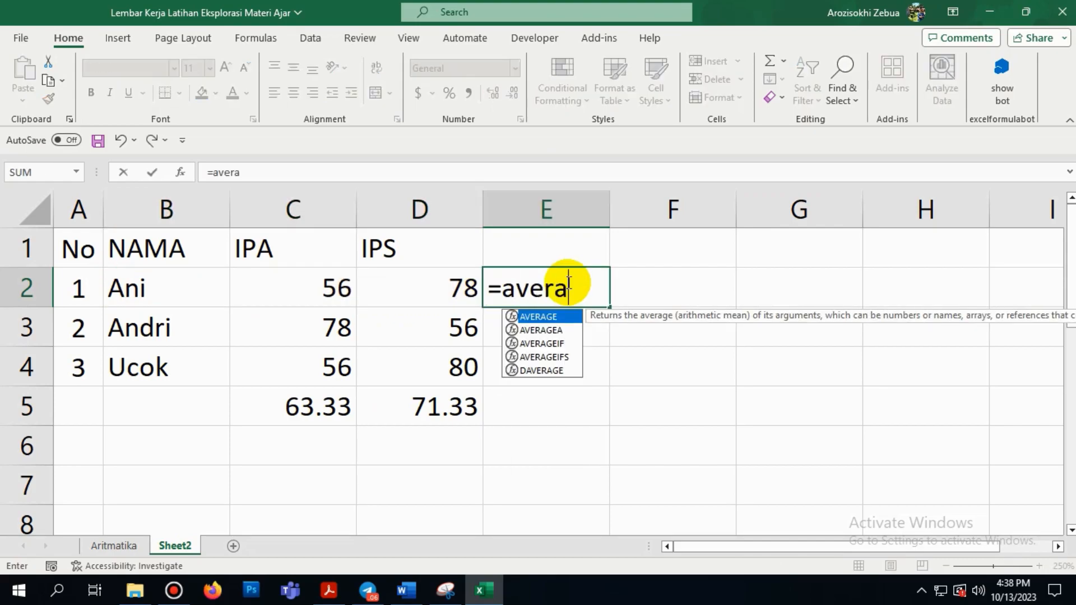
pyautogui.write('ge(')
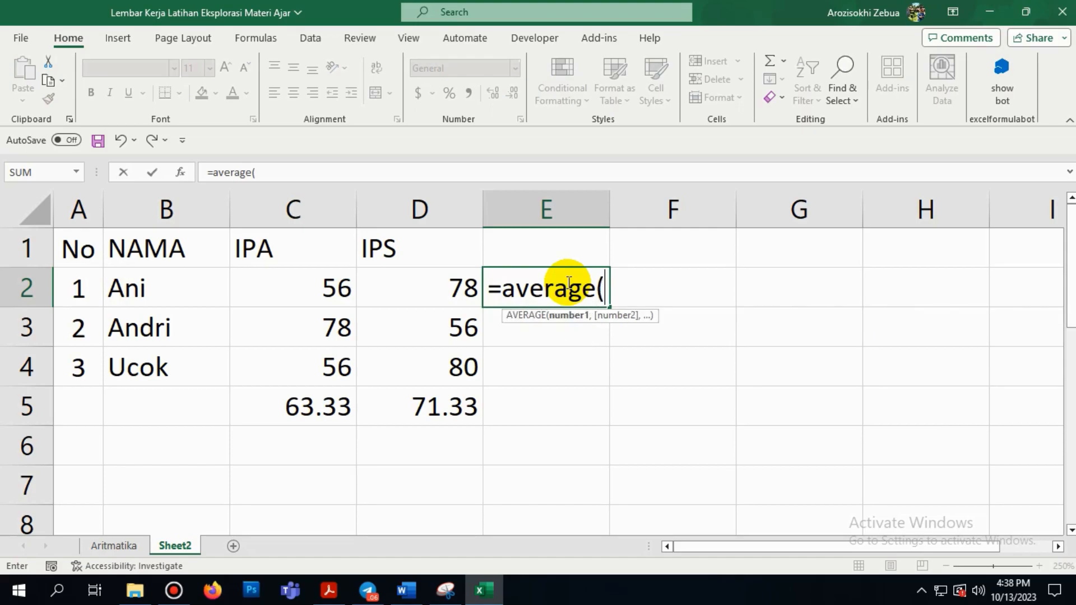
pyautogui.moveTo(275, 291); pyautogui.dragTo(460, 290)
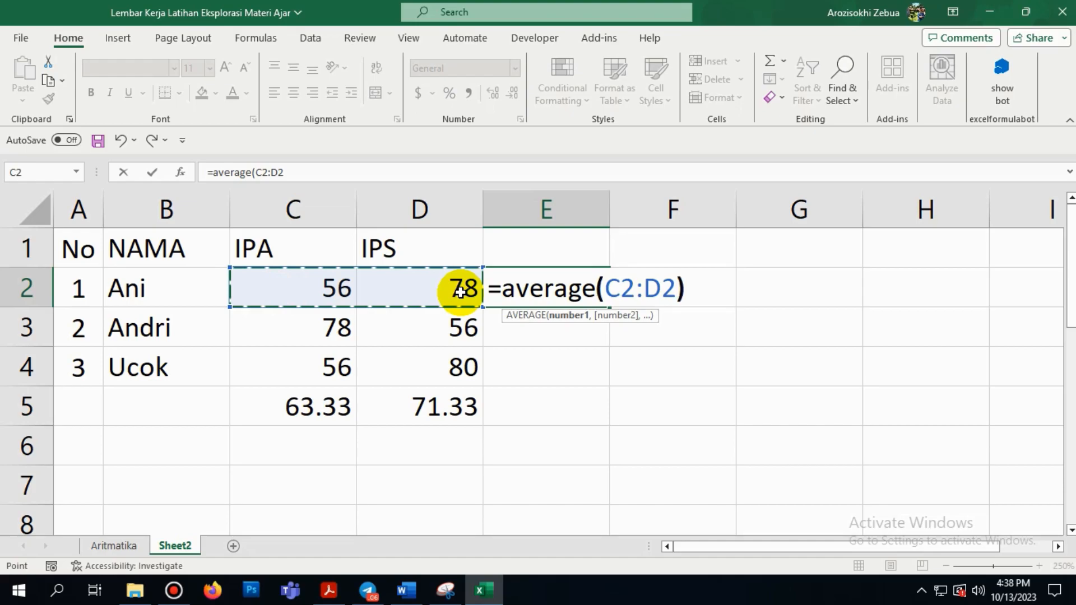
pyautogui.write(')')
pyautogui.press('Return')
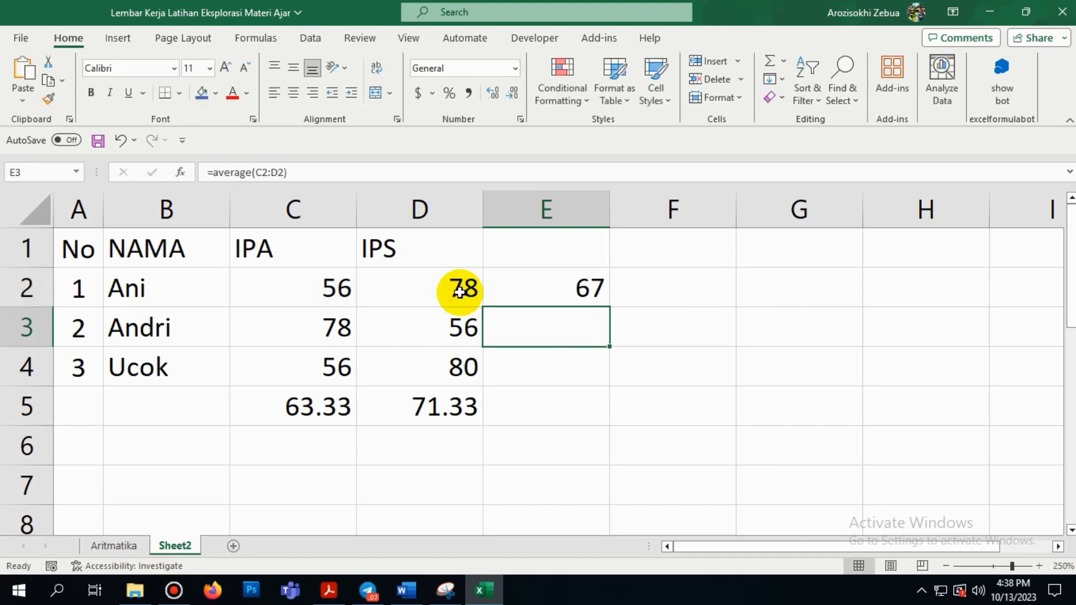
pyautogui.click(605, 287)
pyautogui.moveTo(610, 306); pyautogui.dragTo(598, 373)
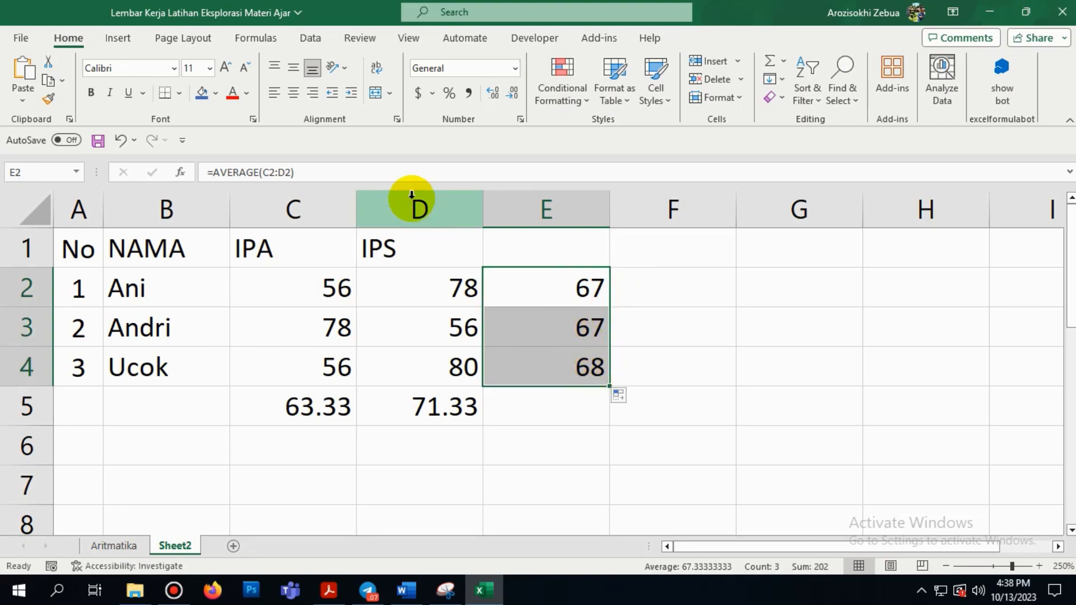
# Step: Apply an orange fill to the average cells E2 to E4 and C5 to D5
pyautogui.click(215, 93)
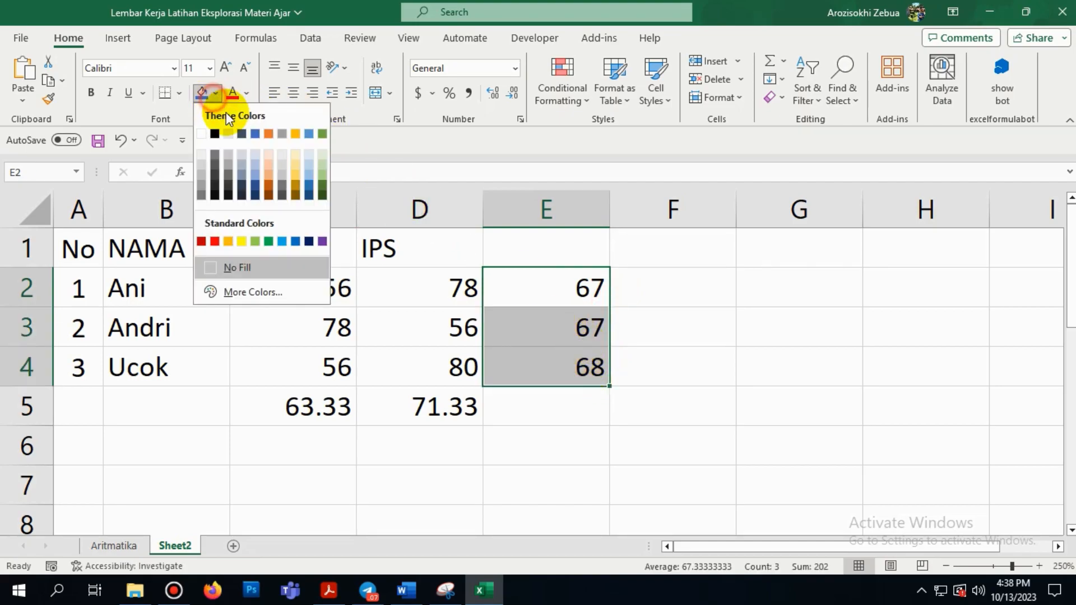
pyautogui.click(267, 133)
pyautogui.click(650, 311)
pyautogui.click(471, 408)
pyautogui.moveTo(389, 409); pyautogui.dragTo(314, 408)
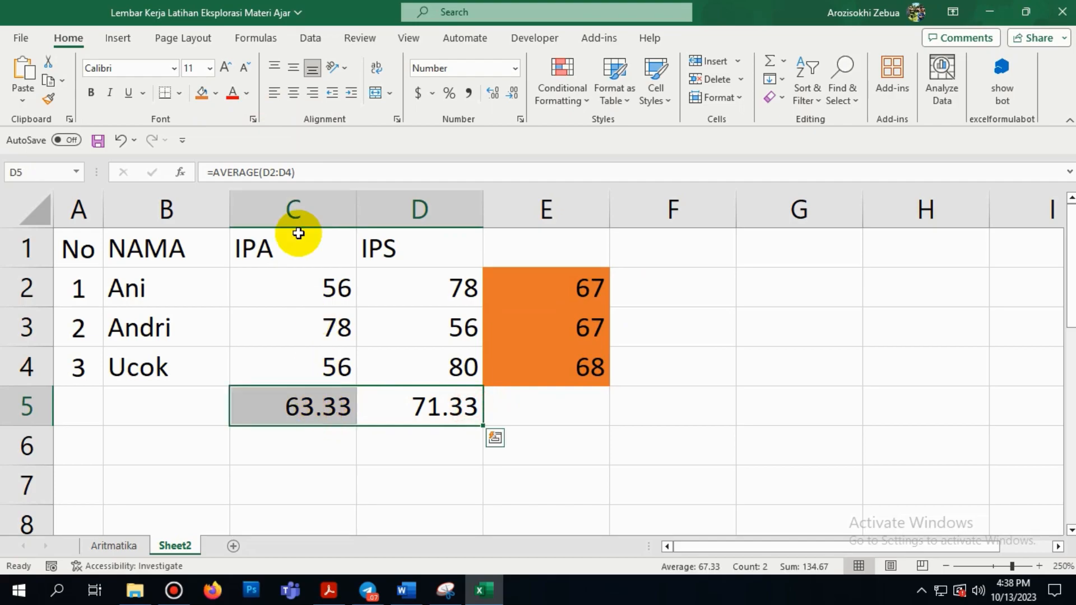
pyautogui.click(202, 92)
pyautogui.click(704, 478)
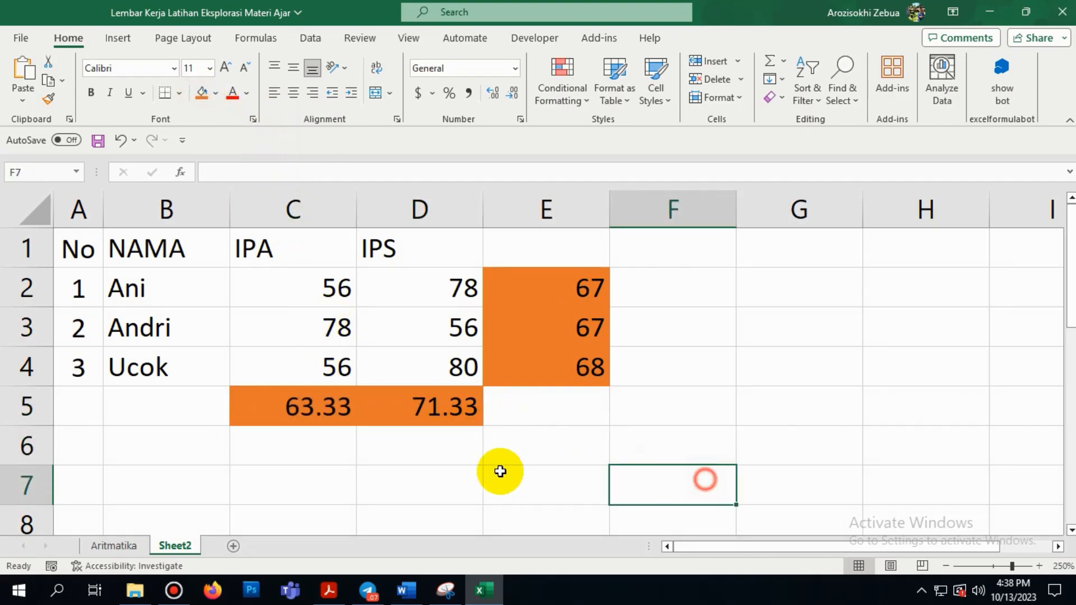
pyautogui.moveTo(305, 409); pyautogui.dragTo(433, 409)
pyautogui.click(464, 470)
pyautogui.click(619, 465)
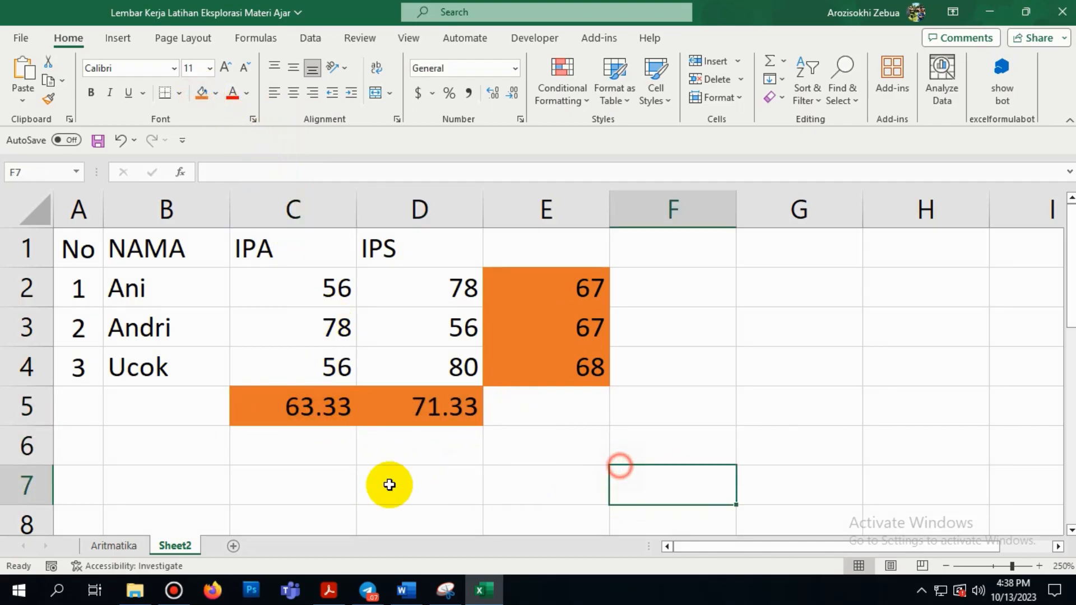
# Step: Label the average row in cell B5 and the average column in cell E1 as Rata-Rata
pyautogui.click(138, 408)
pyautogui.write('Rata')
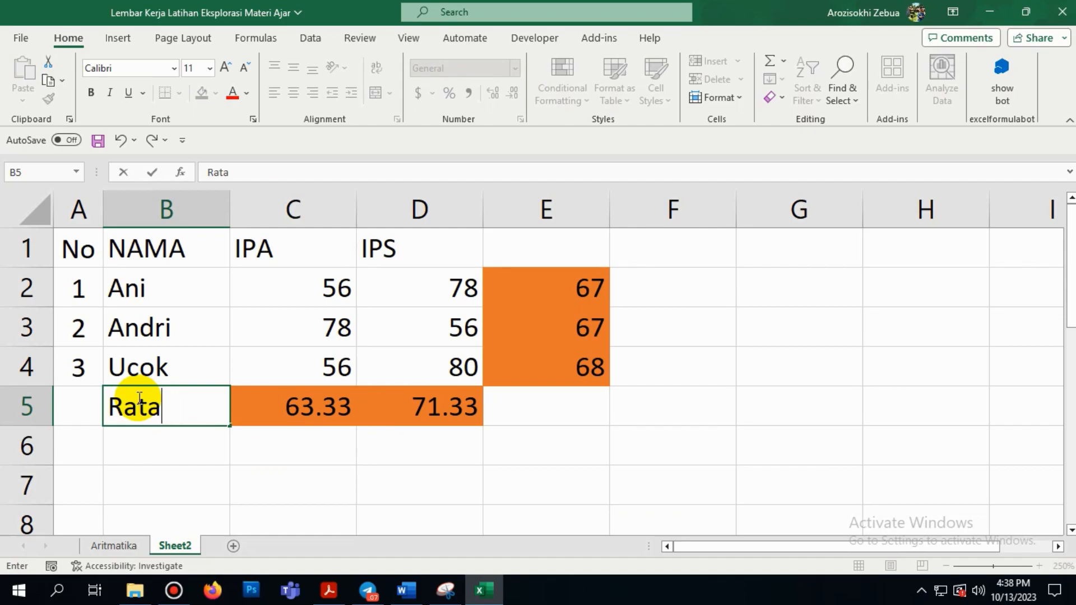
pyautogui.write('-Rata')
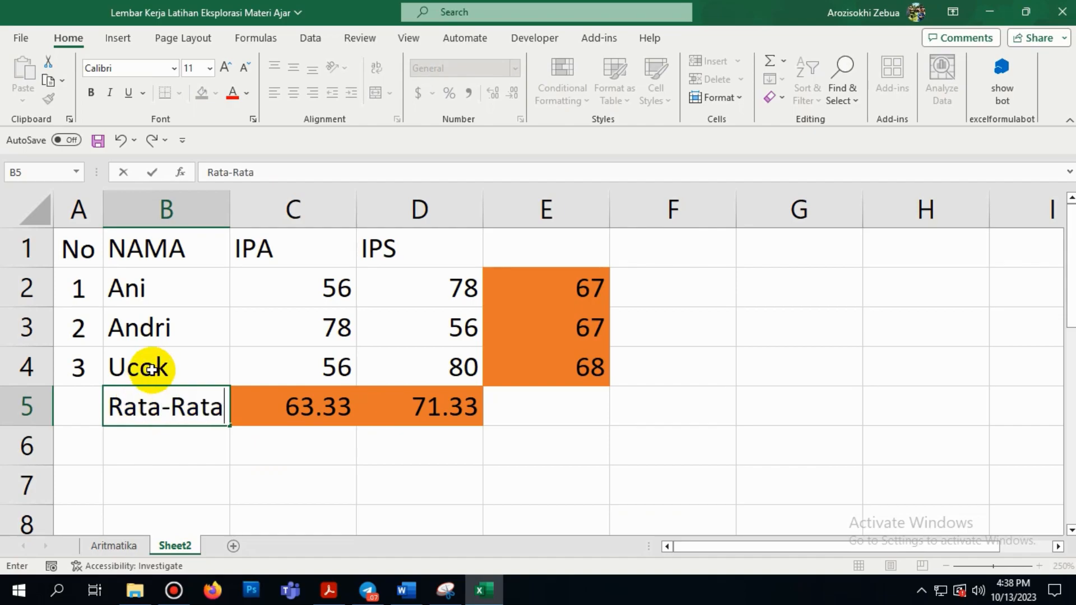
pyautogui.click(543, 248)
pyautogui.write('Rata')
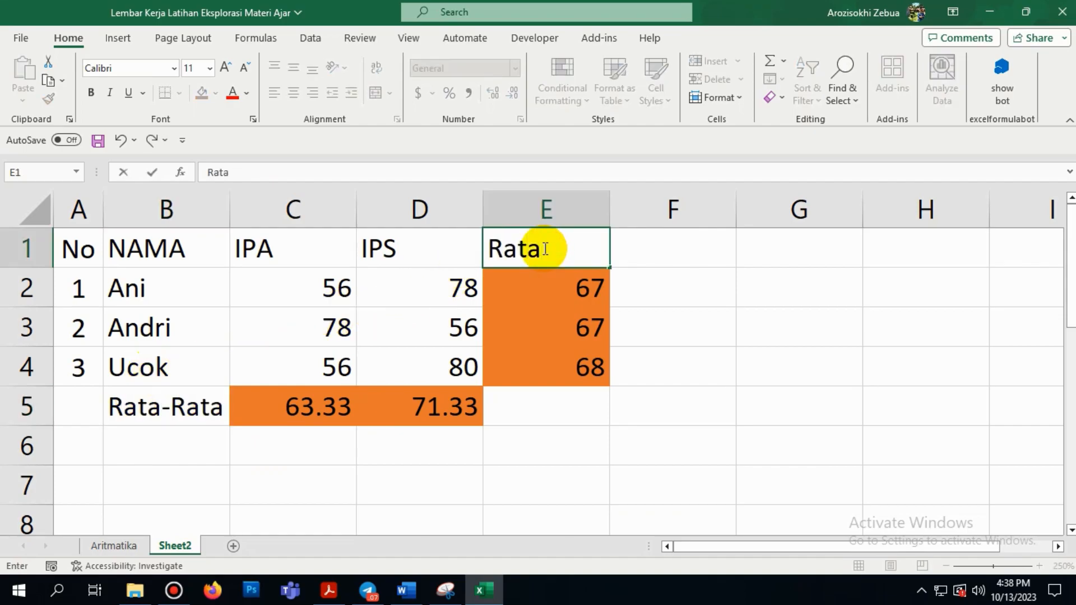
pyautogui.write('-Rata')
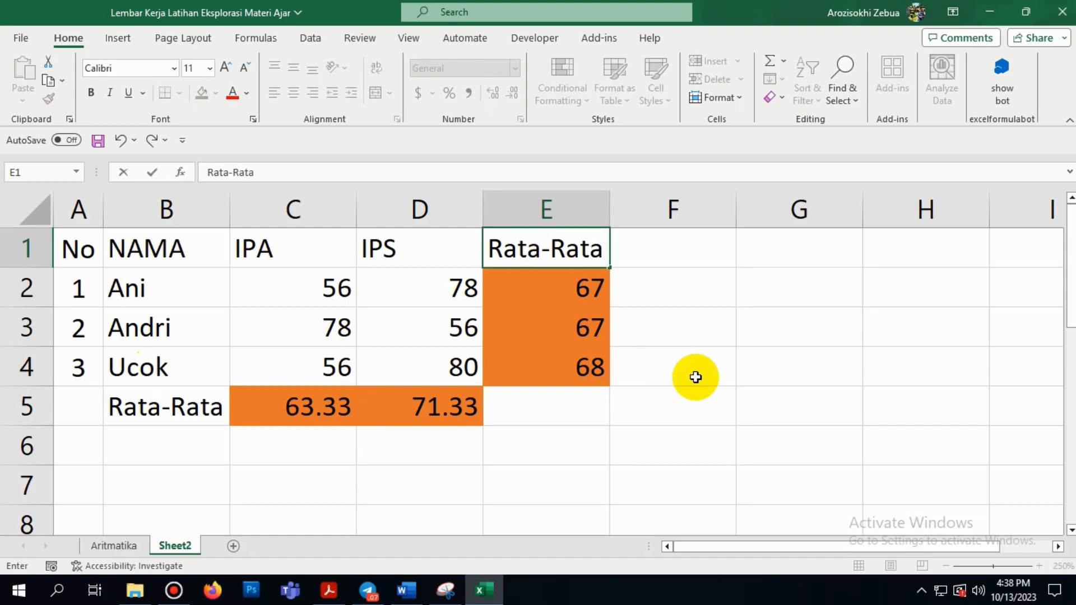
pyautogui.click(690, 435)
# Step: Enter the row labels MIN in cell B6 and MAX in cell B7
pyautogui.click(137, 460)
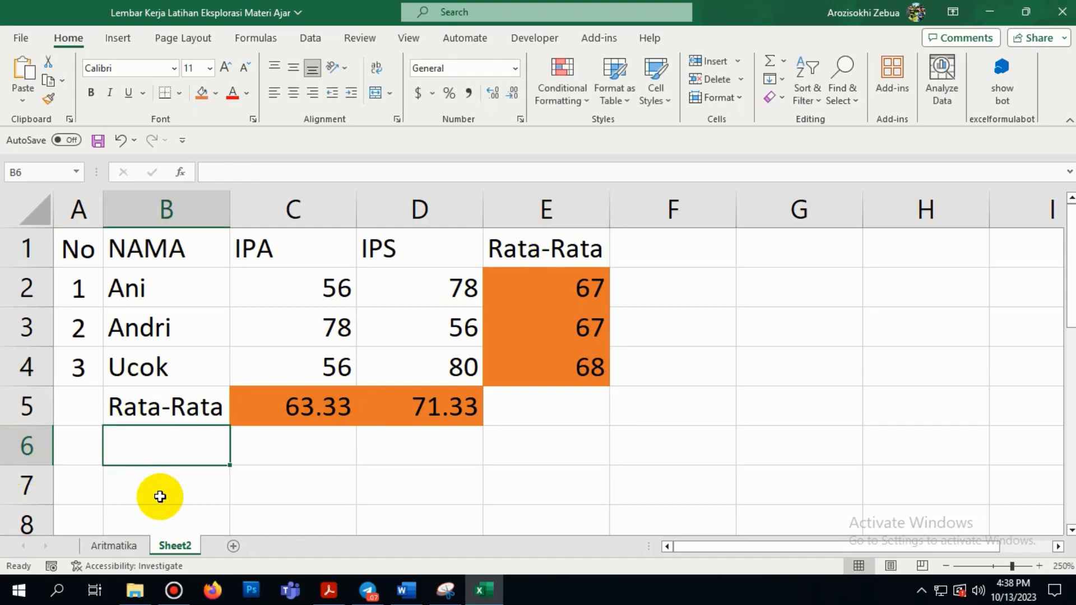
pyautogui.write('MIN')
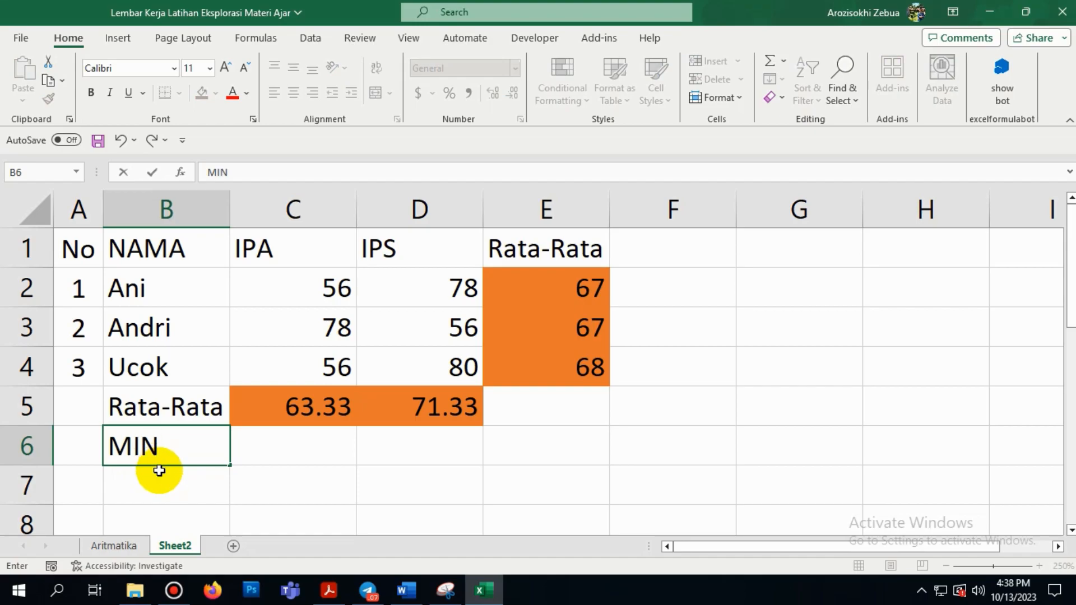
pyautogui.press('Return')
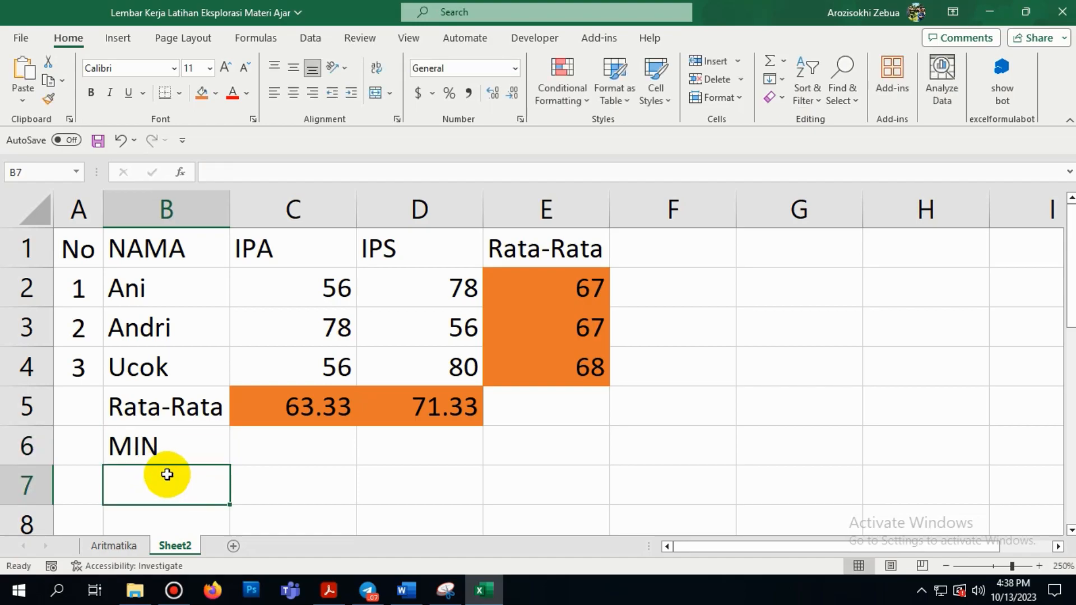
pyautogui.write('MX')
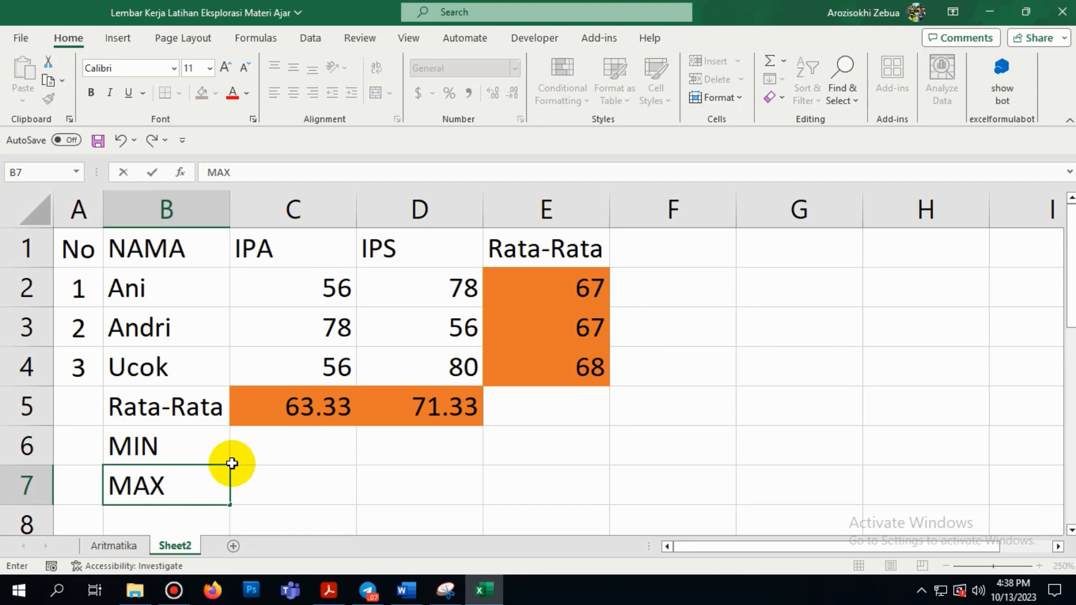
# Step: Calculate the lowest IPA score in cell C6 with =MIN(C2:C4)
pyautogui.click(275, 446)
pyautogui.write('=min')
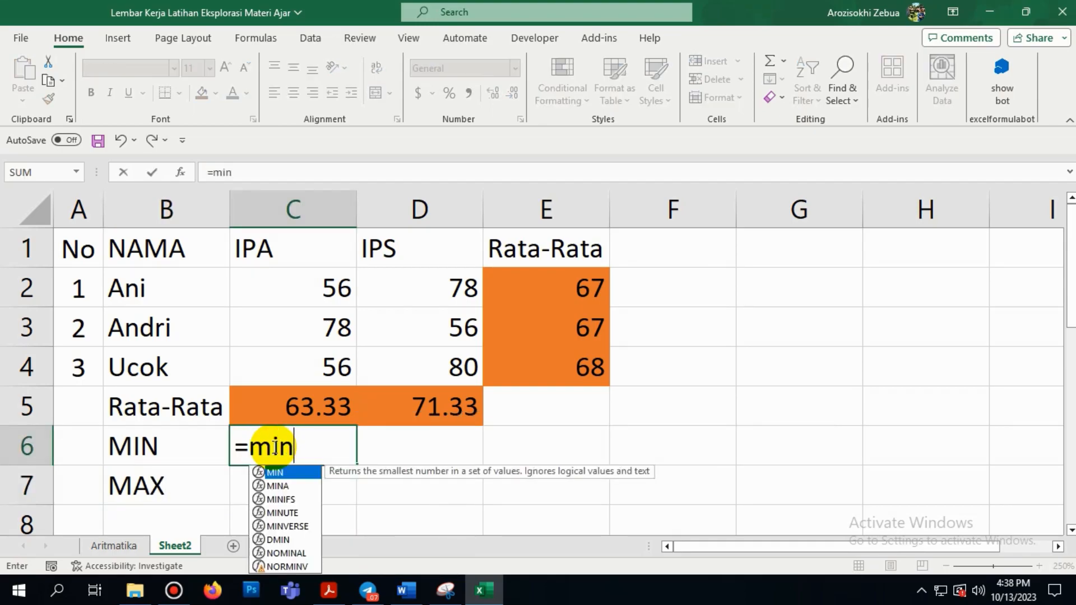
pyautogui.write('(')
pyautogui.moveTo(335, 286); pyautogui.dragTo(333, 350)
pyautogui.press('Return')
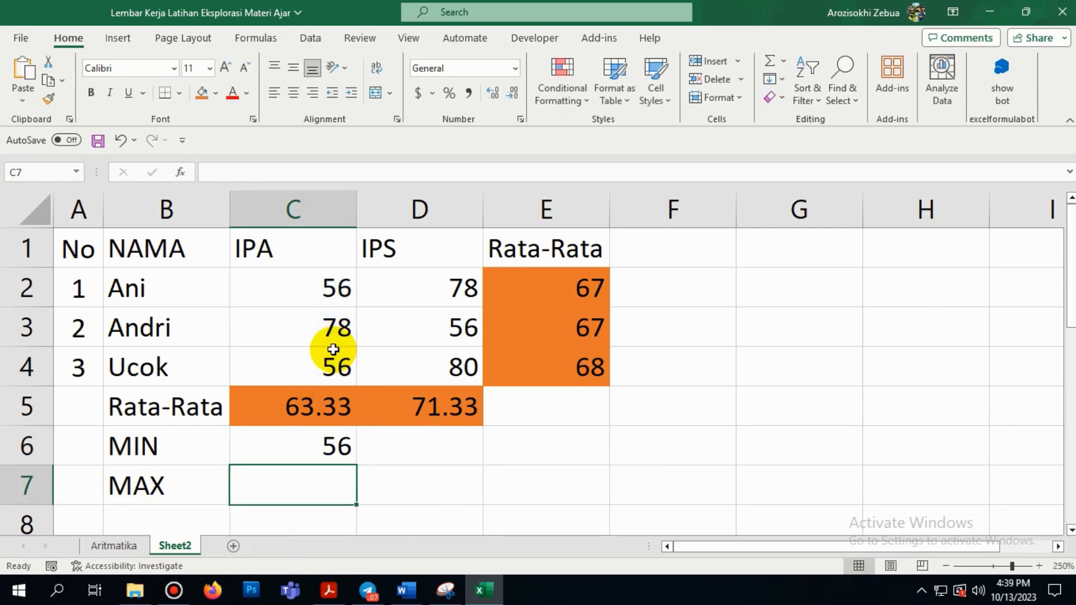
# Step: Calculate the highest IPA score in cell C7 with =MAX(C2:C4)
pyautogui.write('=')
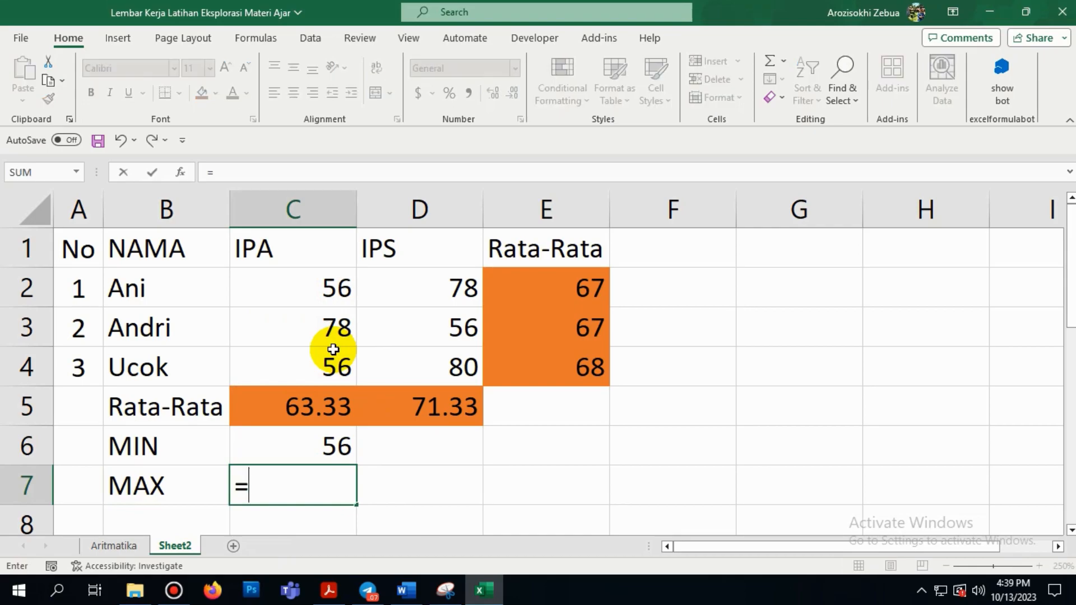
pyautogui.write('max(')
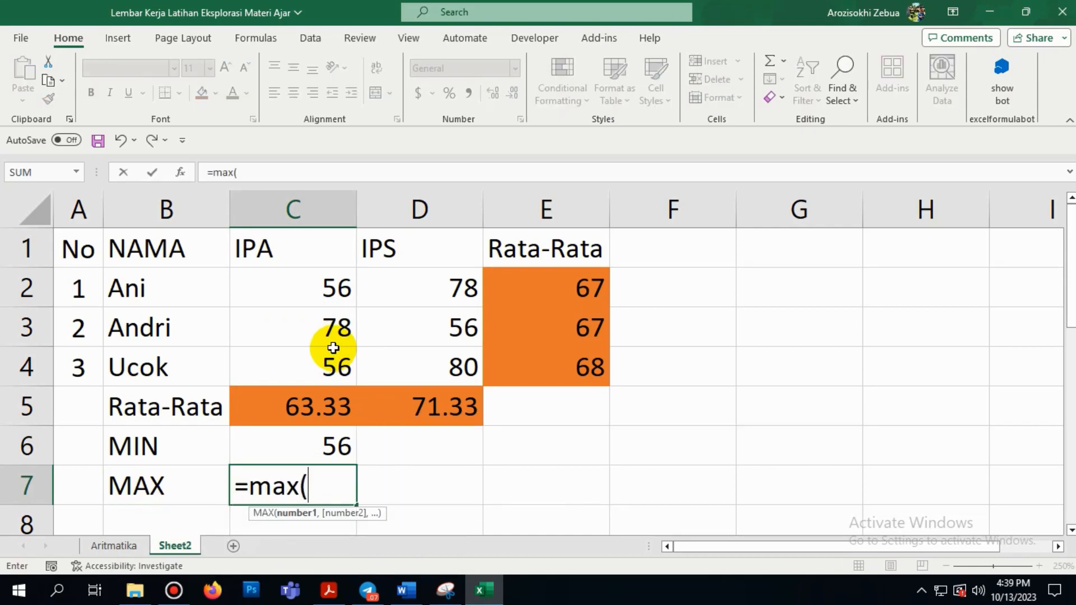
pyautogui.moveTo(327, 291); pyautogui.dragTo(342, 365)
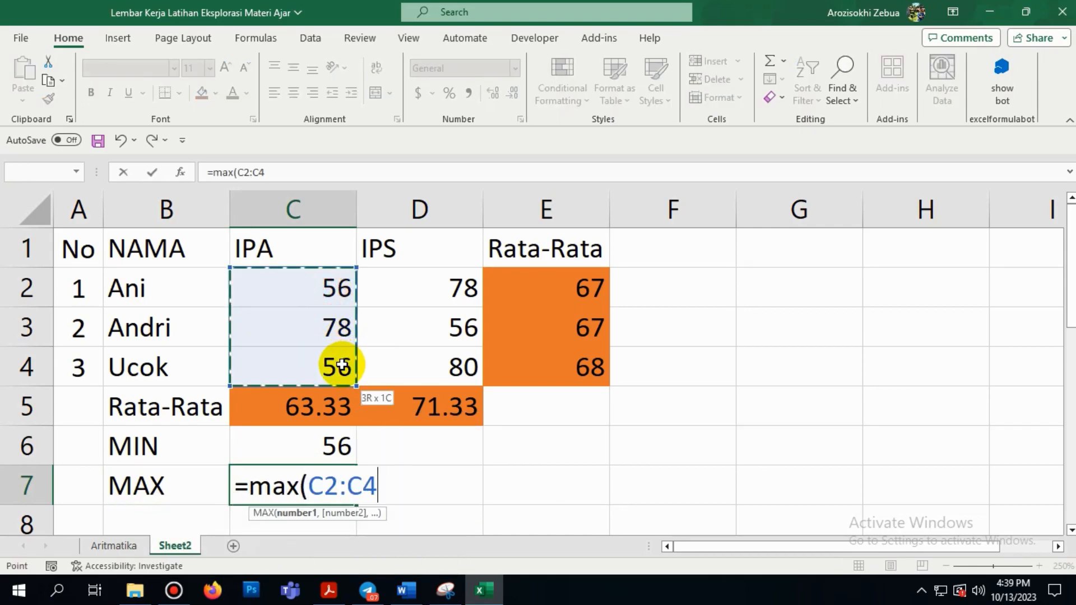
pyautogui.press('Return')
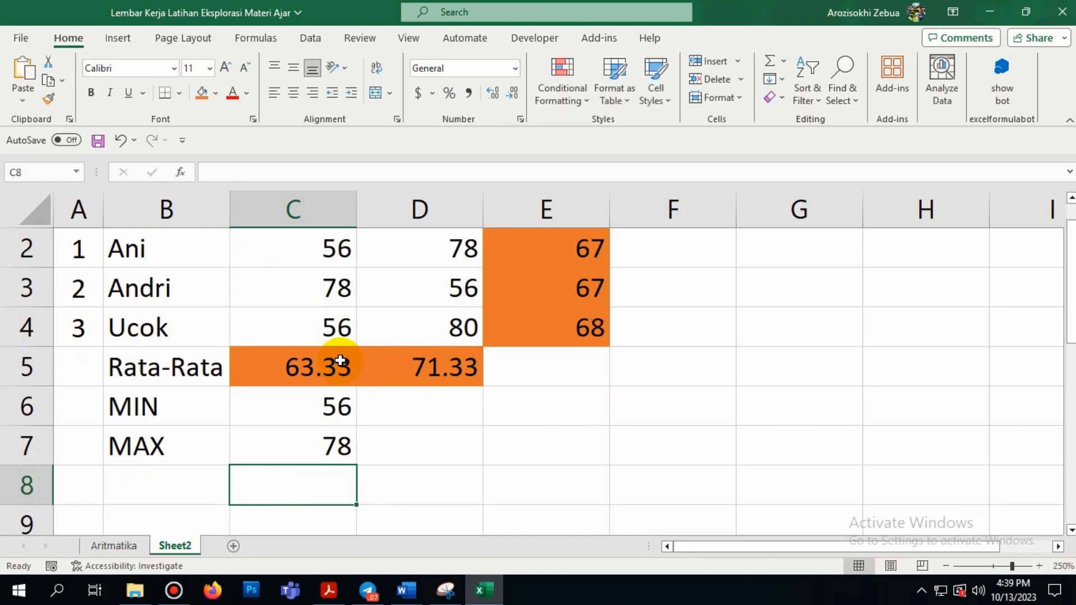
# Step: Review the Rata-Rata, MIN and MAX rows on Sheet2 and the arithmetic examples on the Aritmatika sheet
pyautogui.click(444, 456)
pyautogui.moveTo(157, 408); pyautogui.dragTo(161, 447)
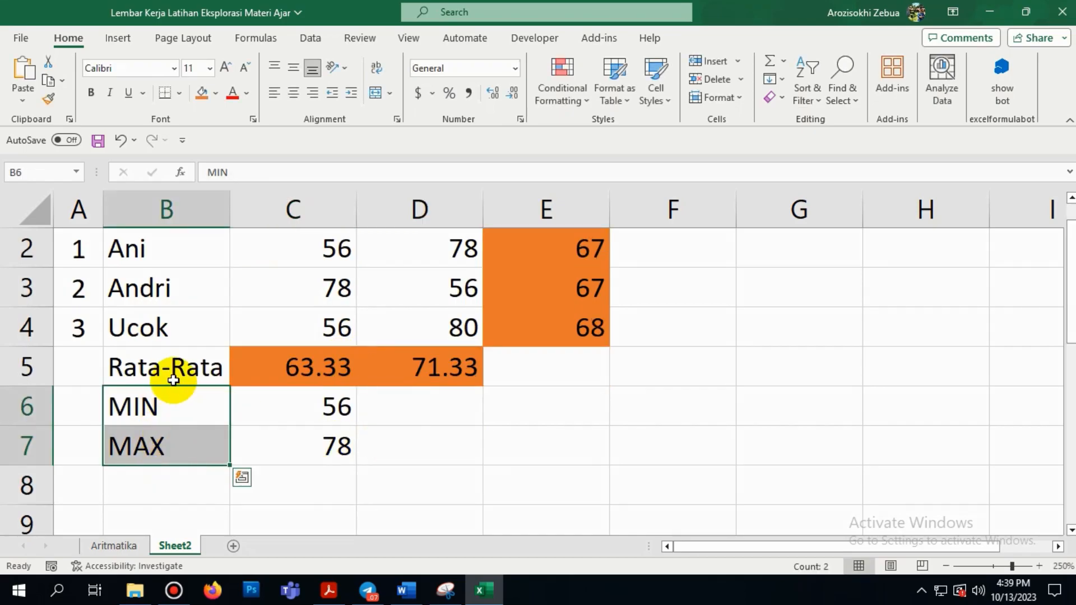
pyautogui.moveTo(173, 381); pyautogui.dragTo(175, 432)
pyautogui.click(107, 544)
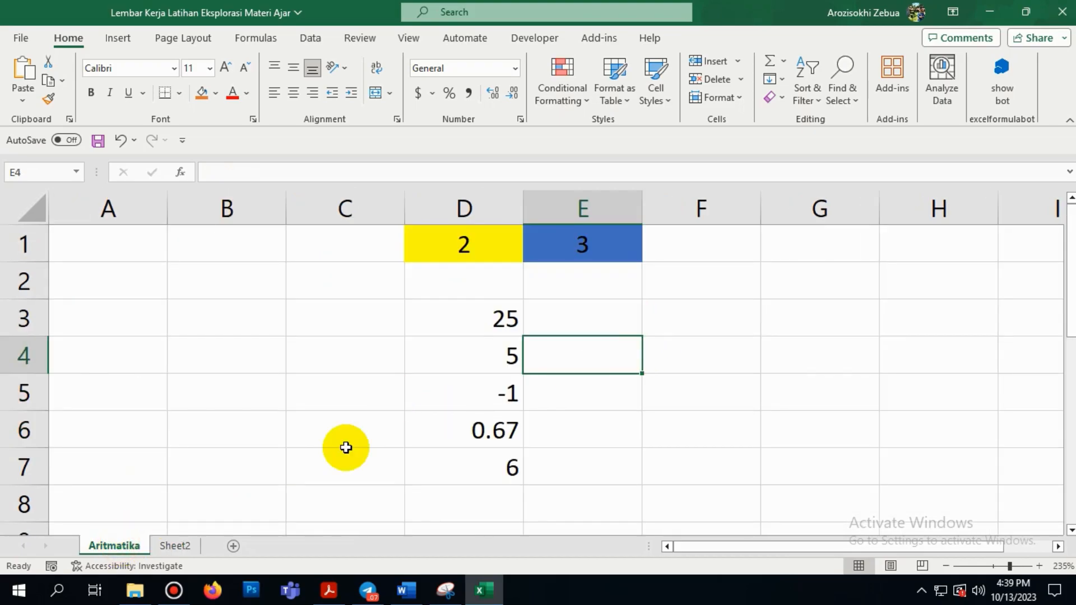
pyautogui.click(175, 546)
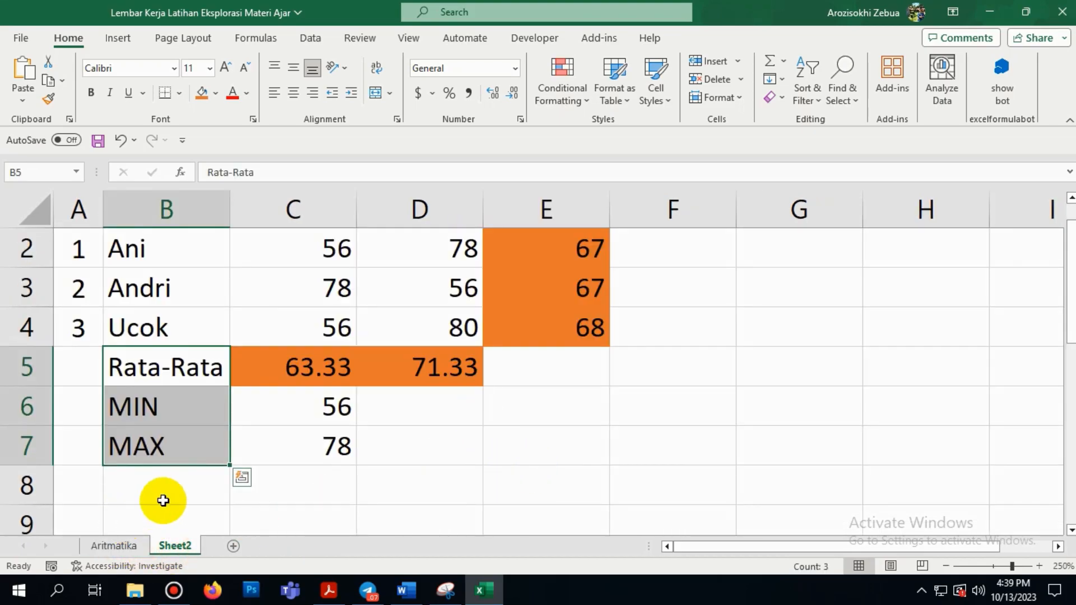
pyautogui.click(422, 496)
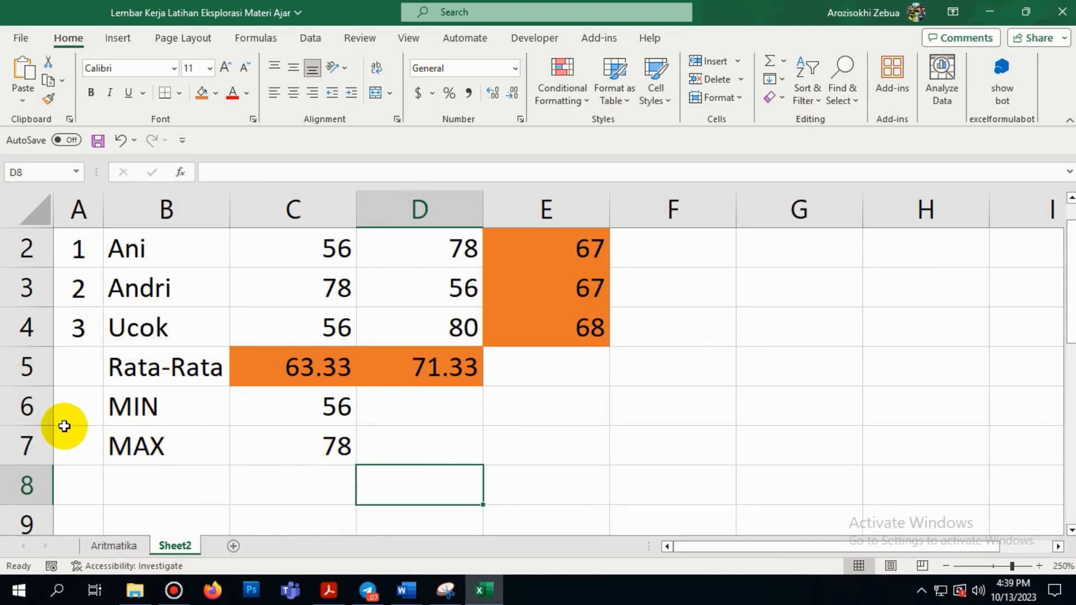
pyautogui.scroll(1, 253, 441)
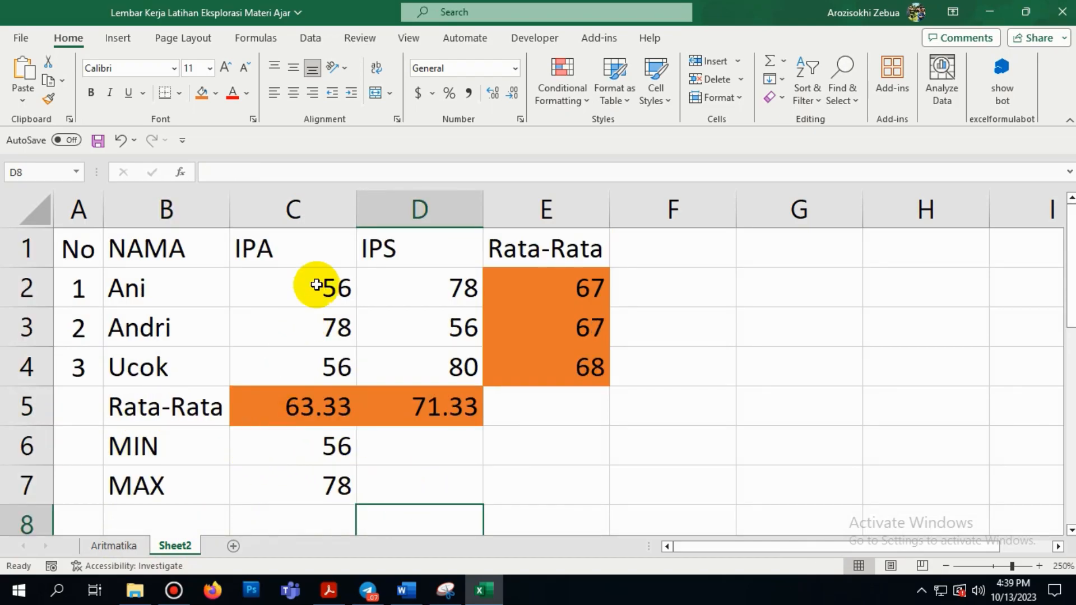
pyautogui.scroll(-1, 587, 486)
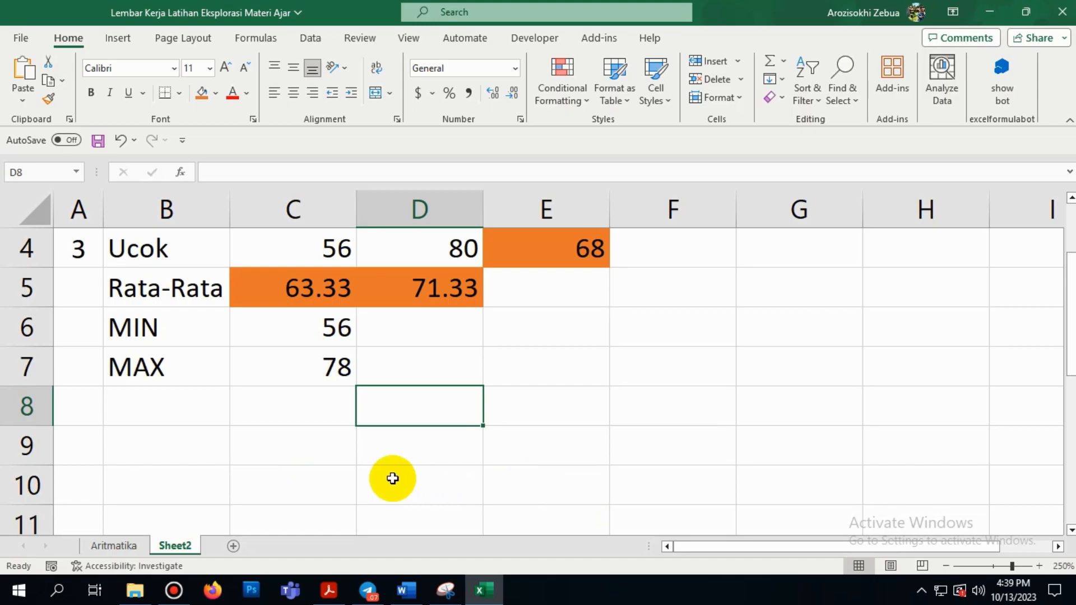
# Step: Calculate the difference between the highest and lowest IPA scores in cell C9 with =MAX(C2:C4)-MIN(C2:C4)
pyautogui.click(299, 461)
pyautogui.write('=')
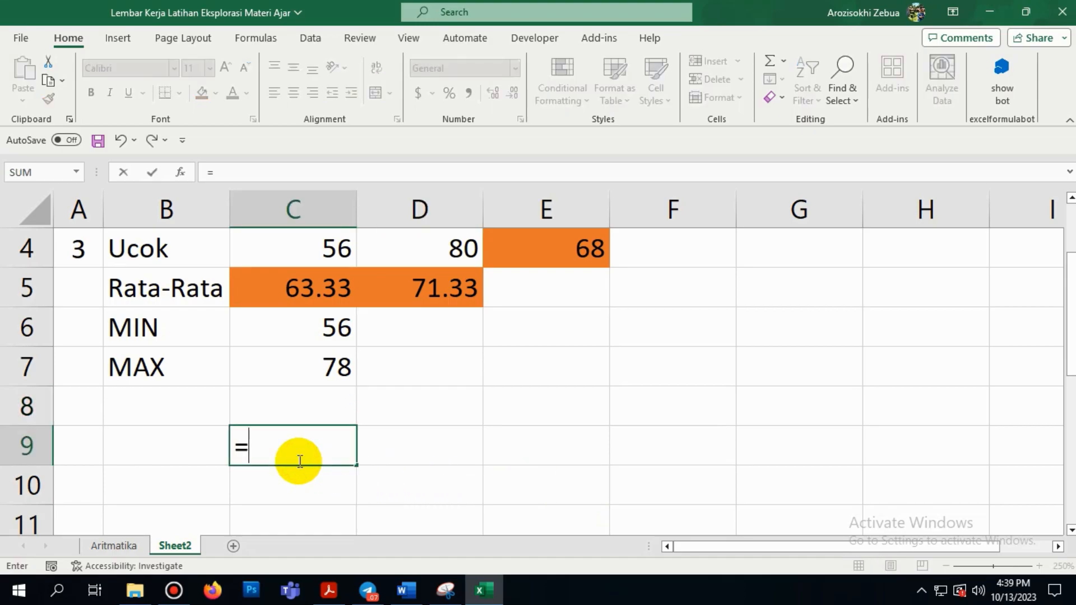
pyautogui.write('m')
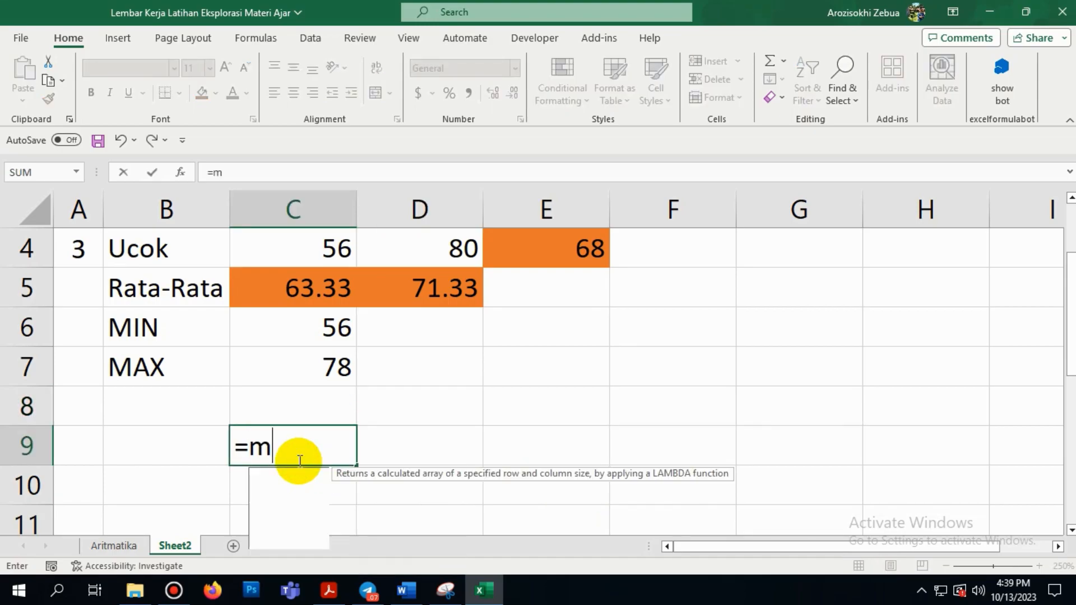
pyautogui.write('ax(')
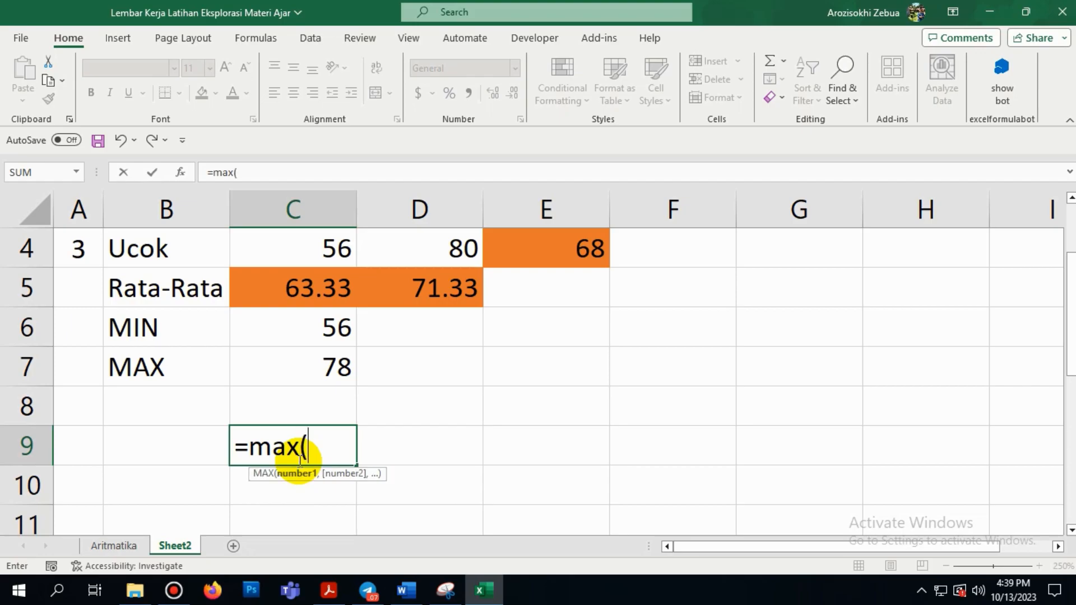
pyautogui.scroll(1, 300, 461)
pyautogui.moveTo(316, 292); pyautogui.dragTo(325, 356)
pyautogui.write(')')
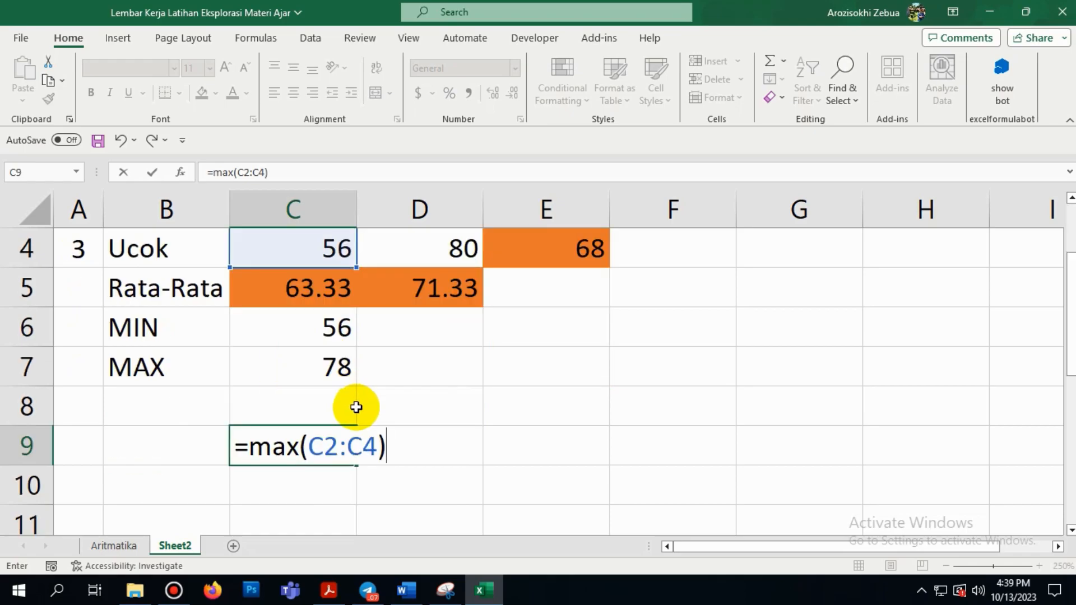
pyautogui.write('-min(')
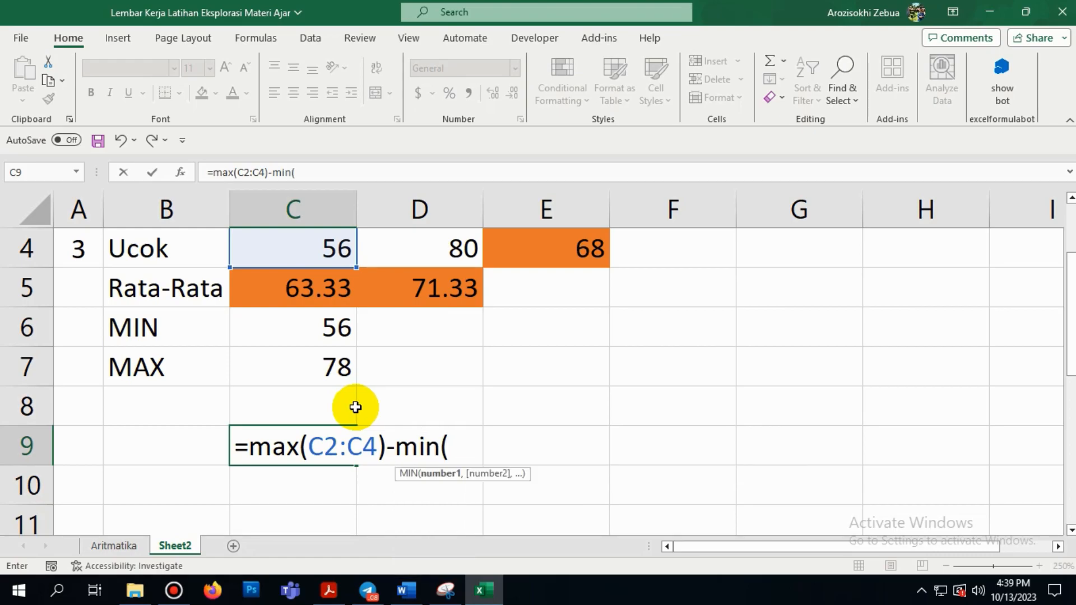
pyautogui.scroll(1, 355, 408)
pyautogui.moveTo(305, 288); pyautogui.dragTo(317, 360)
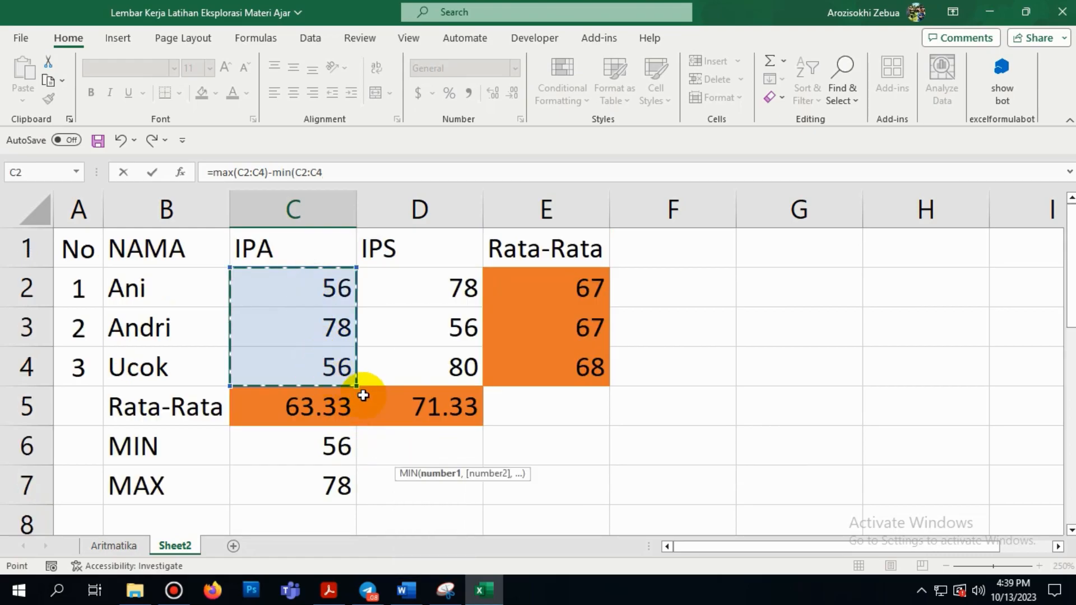
pyautogui.scroll(-2, 364, 395)
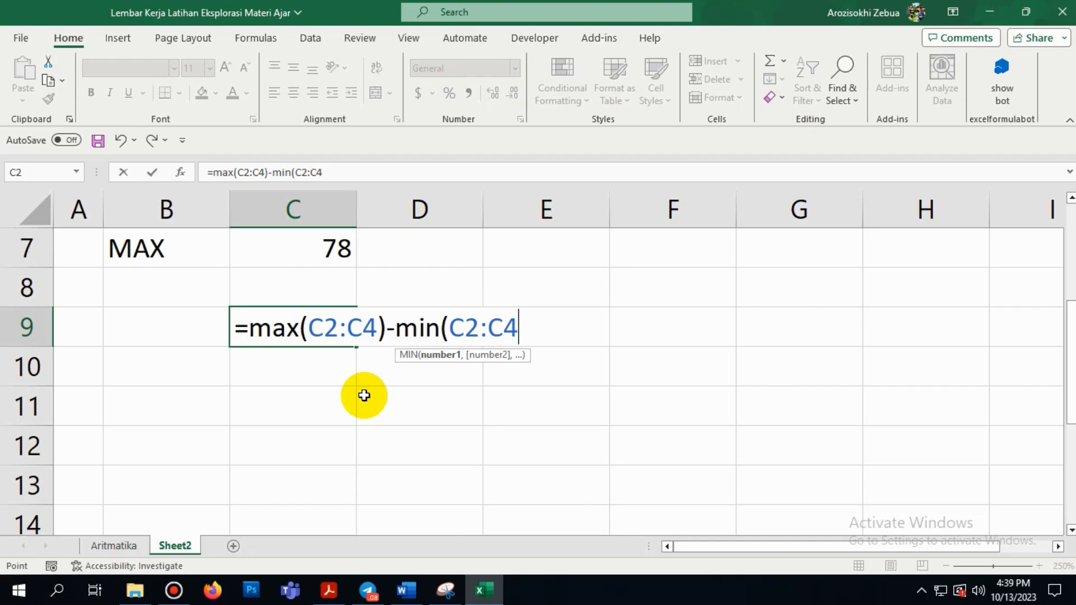
pyautogui.write(')')
pyautogui.press('Return')
# Step: Check the difference formula in cell C9 against the MAX and MIN cells C7 and C6
pyautogui.scroll(1, 364, 395)
pyautogui.click(395, 408)
pyautogui.click(348, 384)
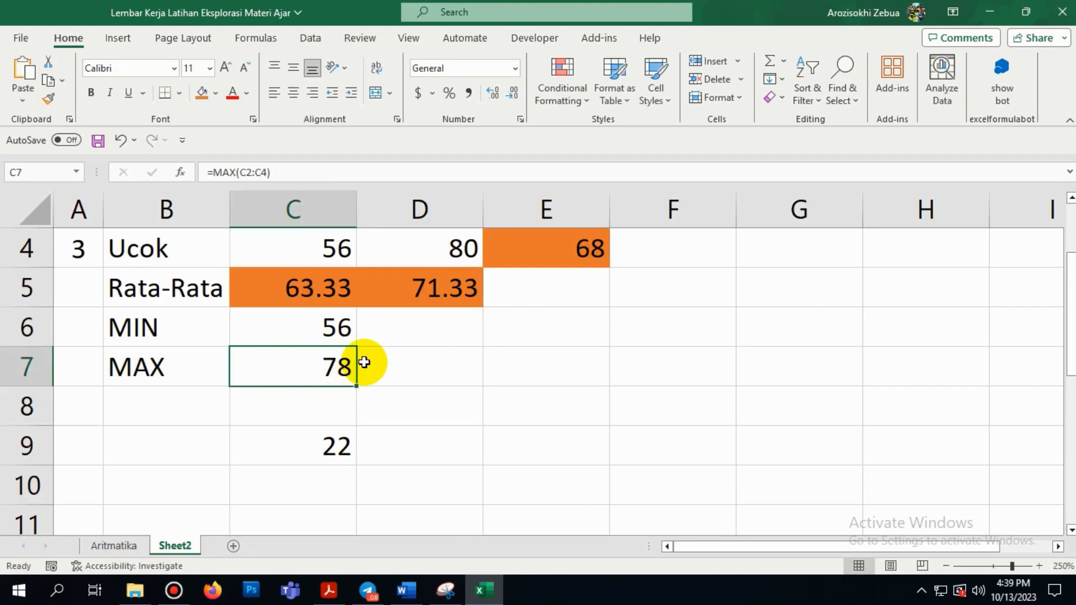
pyautogui.click(333, 331)
pyautogui.click(332, 469)
pyautogui.click(331, 459)
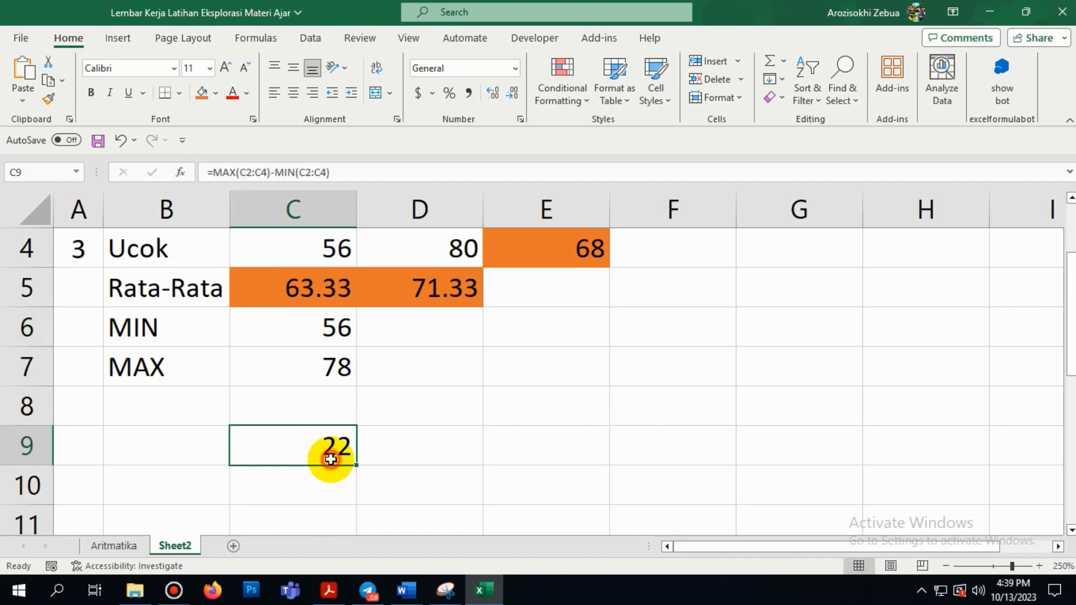